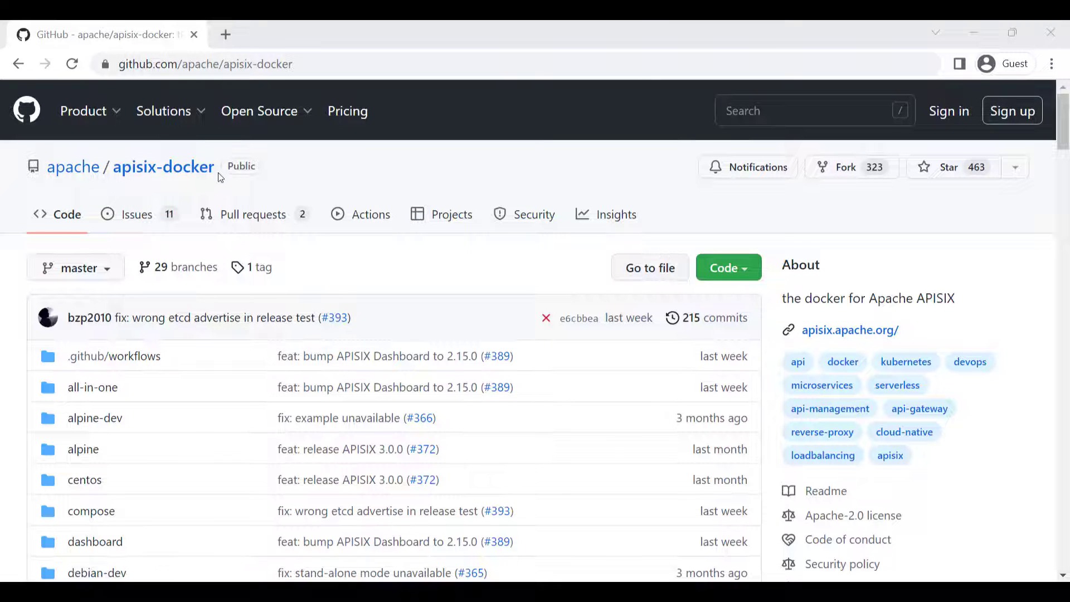
- Open the docker-compose.yml file in the example folder of the apisix-docker repository
{"action": "left_click_drag", "start_coordinate": [221, 177], "coordinate": [116, 171]}
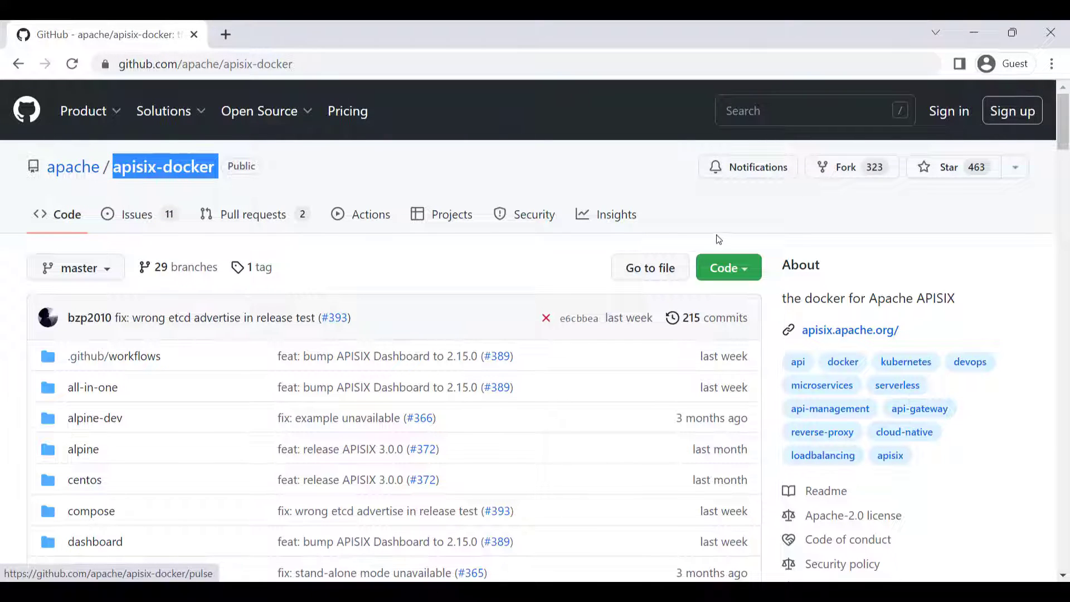
{"action": "left_click", "coordinate": [785, 244]}
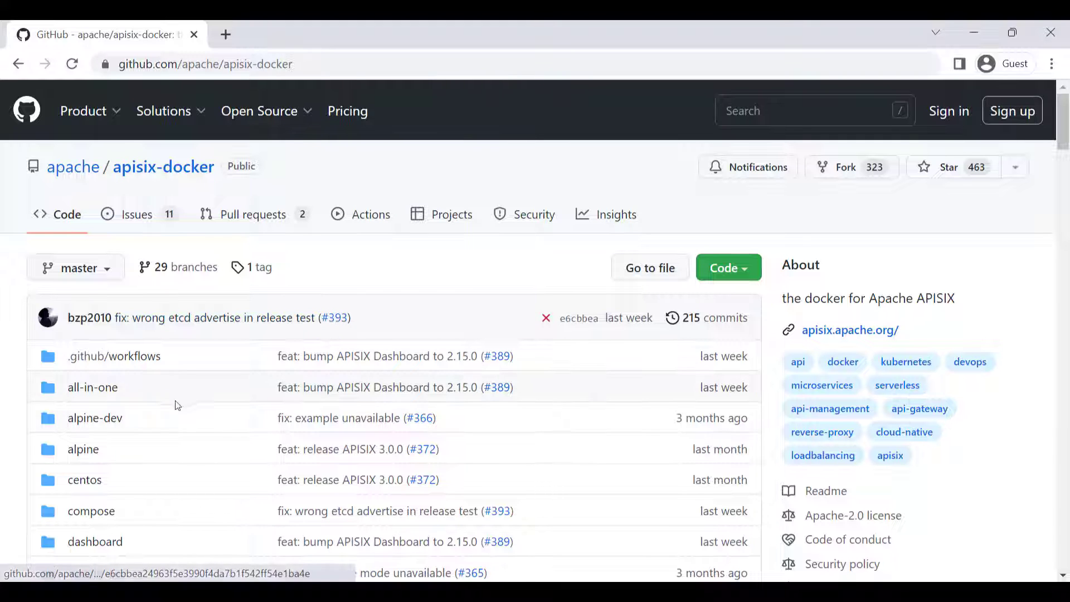
{"action": "scroll", "coordinate": [123, 409], "scroll_direction": "down", "scroll_amount": 2}
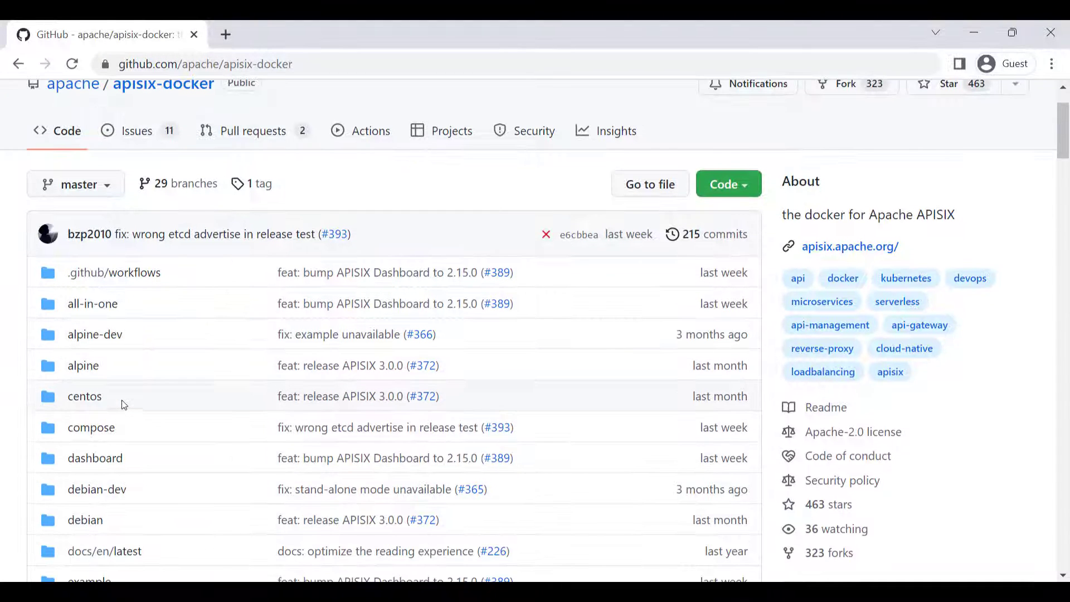
{"action": "scroll", "coordinate": [123, 405], "scroll_direction": "down", "scroll_amount": 3}
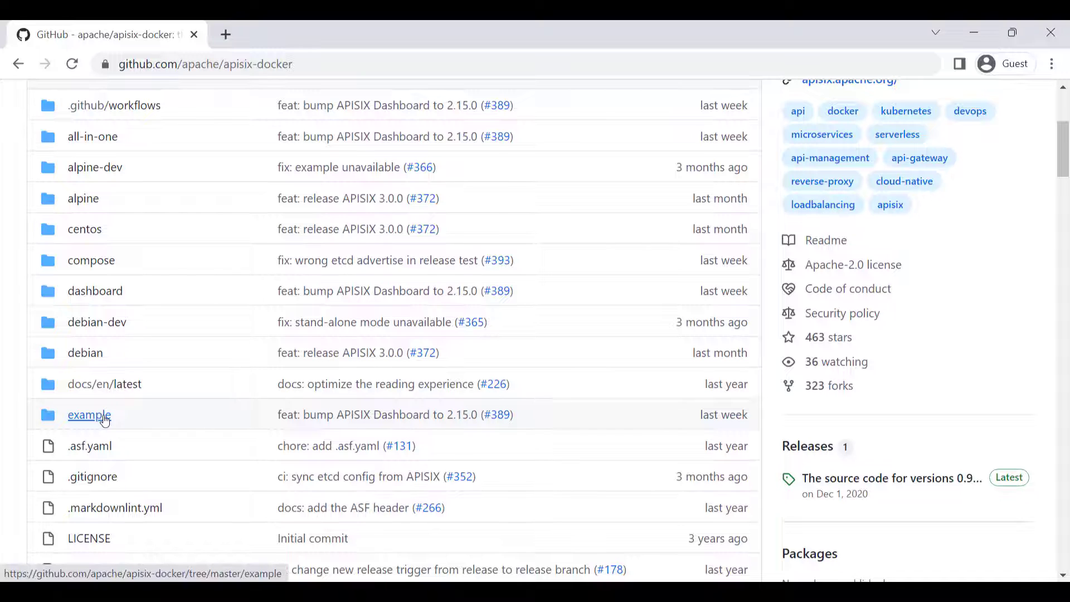
{"action": "left_click", "coordinate": [105, 421]}
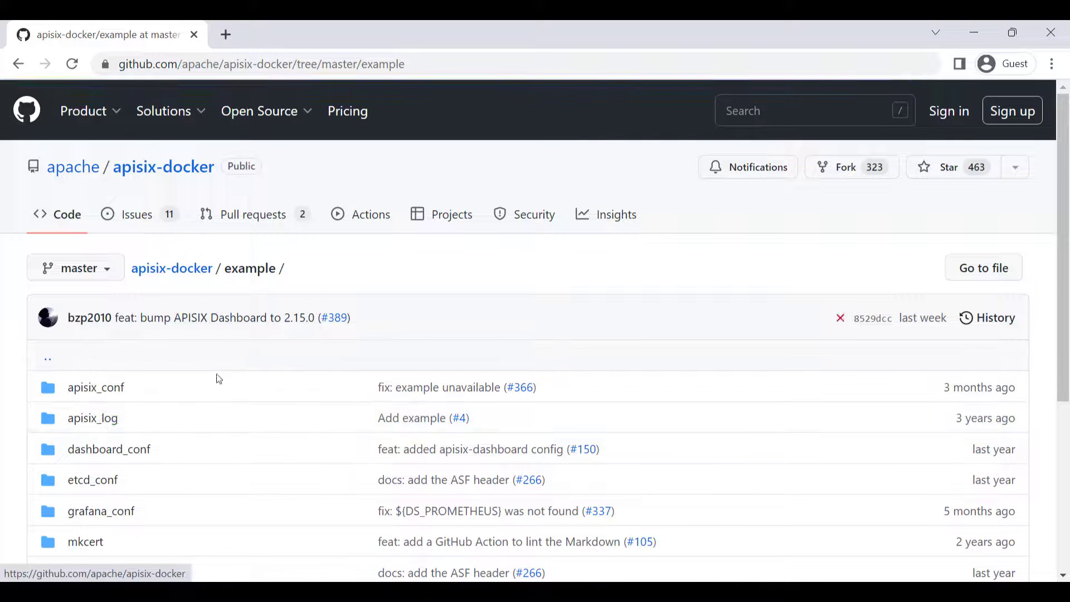
{"action": "scroll", "coordinate": [156, 384], "scroll_direction": "down", "scroll_amount": 1}
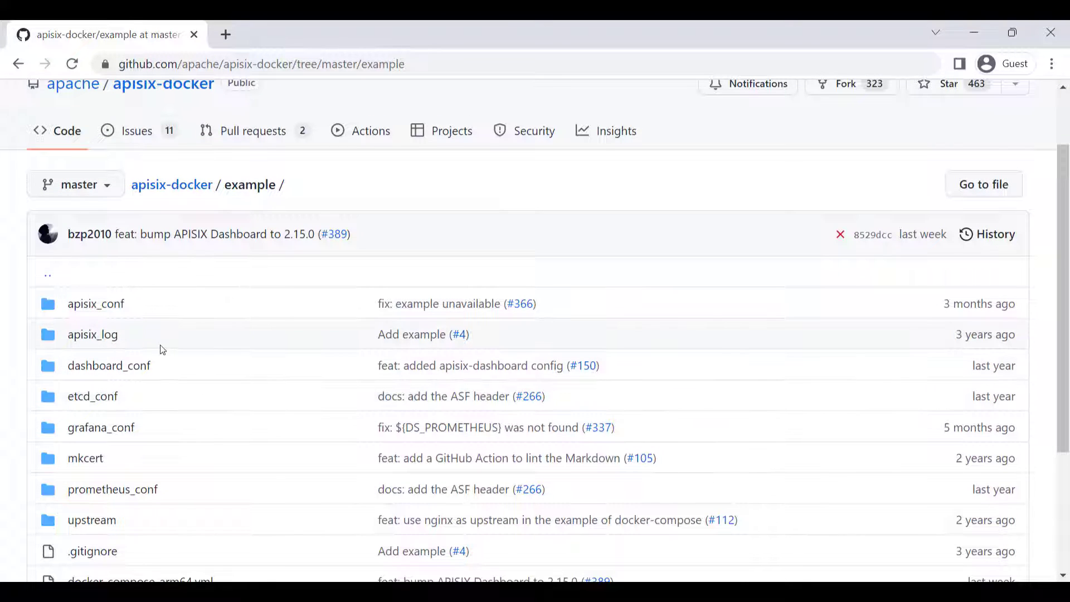
{"action": "scroll", "coordinate": [145, 342], "scroll_direction": "down", "scroll_amount": 1}
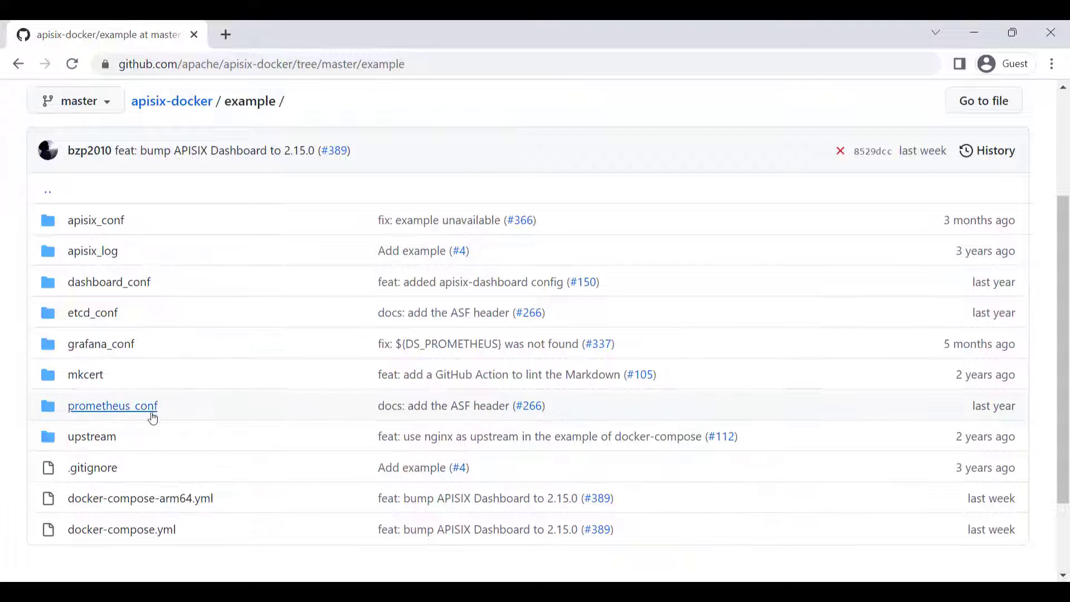
{"action": "left_click", "coordinate": [148, 526]}
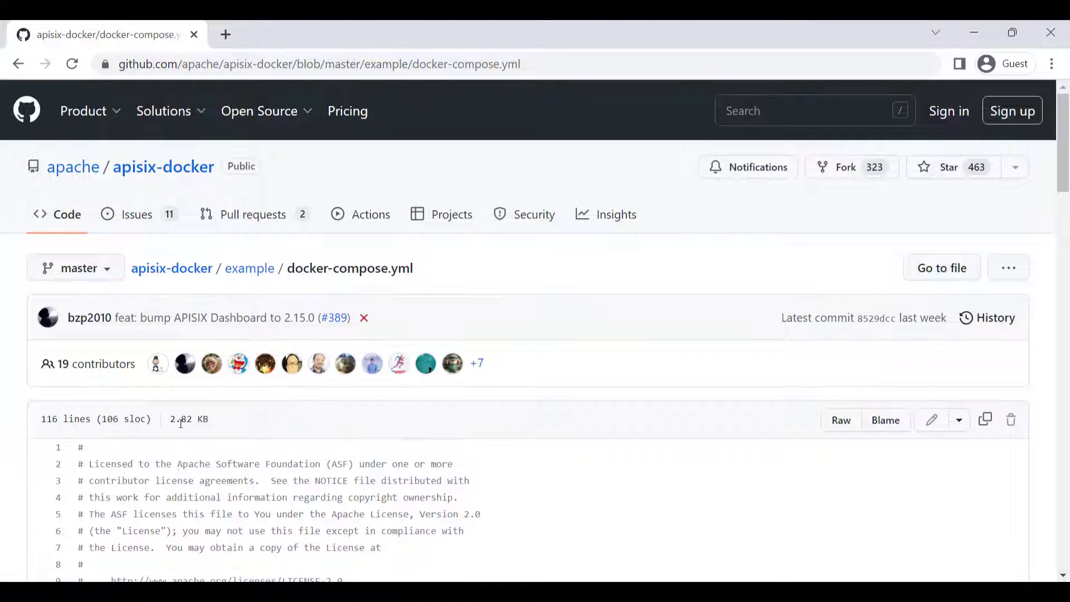
- Review the apisix-dashboard and apisix service definitions in docker-compose.yml and return to the example folder
{"action": "scroll", "coordinate": [195, 424], "scroll_direction": "down", "scroll_amount": 4}
{"action": "scroll", "coordinate": [195, 424], "scroll_direction": "down", "scroll_amount": 3}
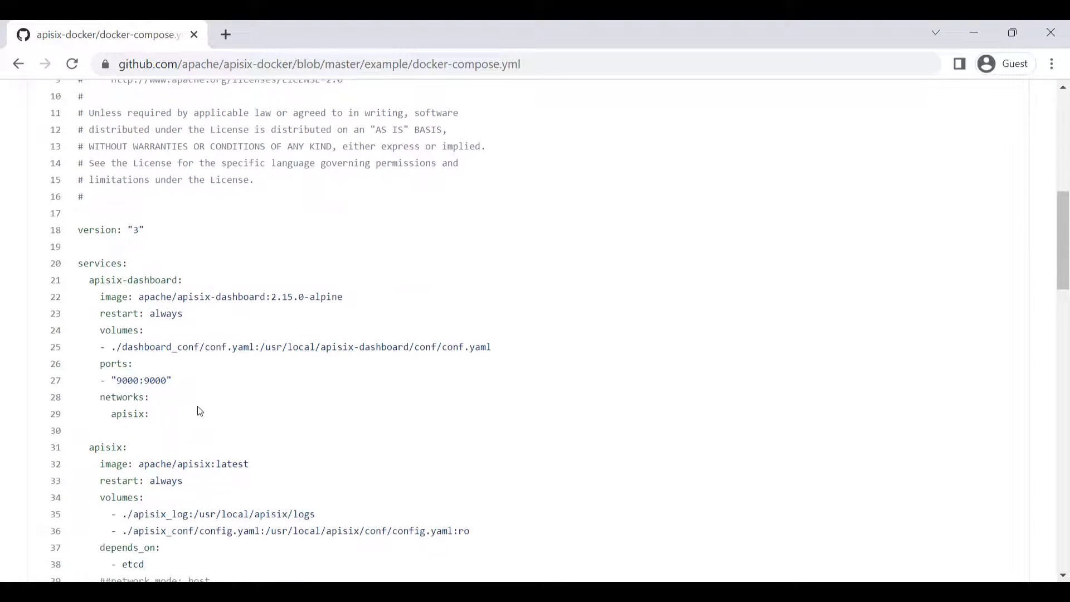
{"action": "scroll", "coordinate": [200, 410], "scroll_direction": "down", "scroll_amount": 3}
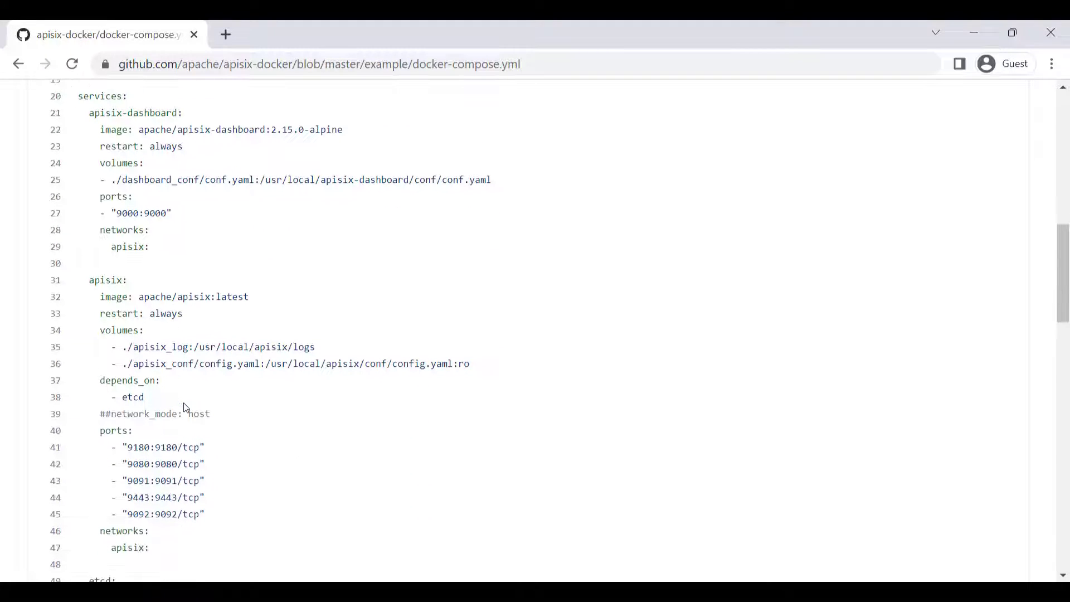
{"action": "scroll", "coordinate": [186, 407], "scroll_direction": "up", "scroll_amount": 3}
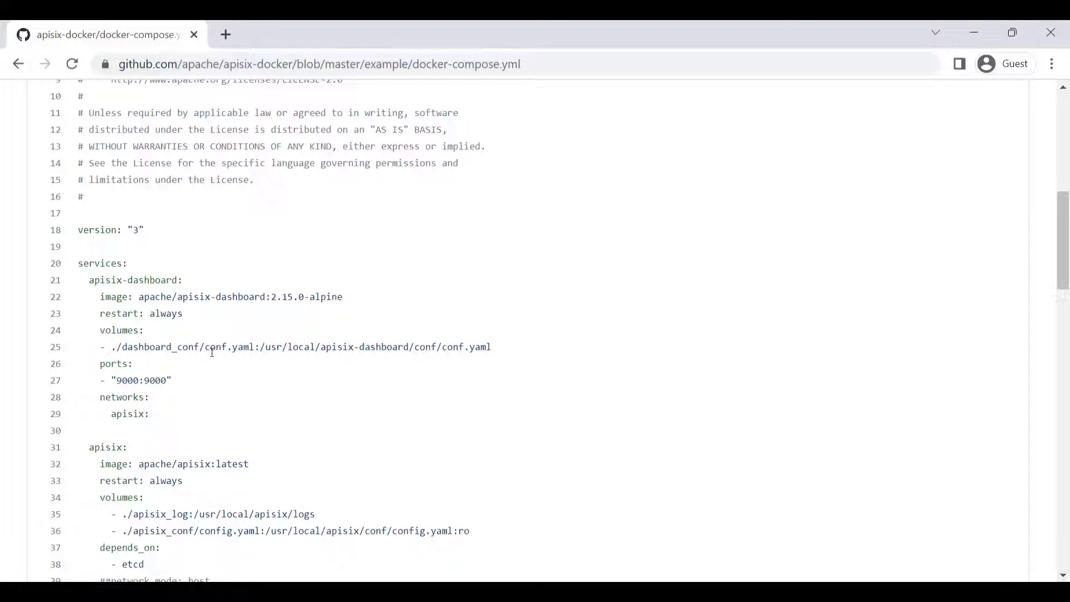
{"action": "key", "text": "alt+Left"}
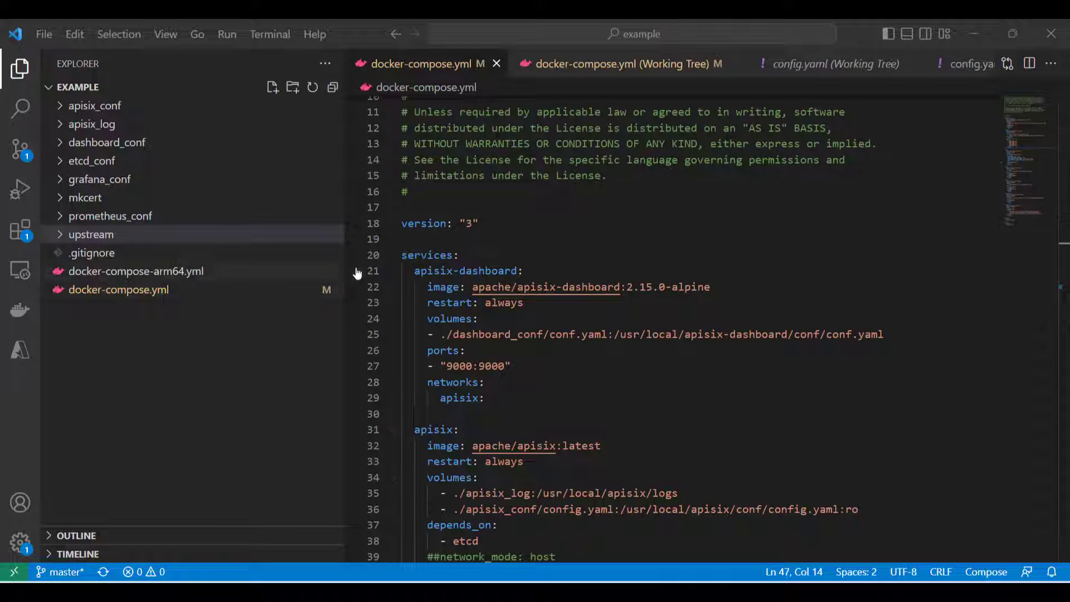
- Switch to VS Code and run "docker compose up" in a new terminal for the example project, with the file explorer hidden
{"action": "left_click", "coordinate": [269, 39]}
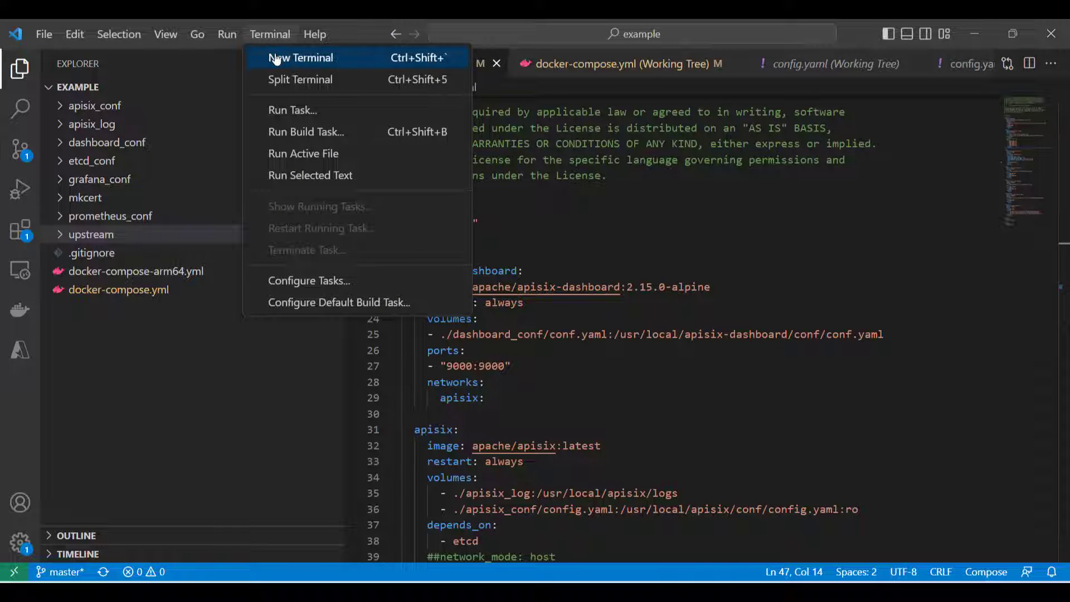
{"action": "left_click", "coordinate": [277, 59]}
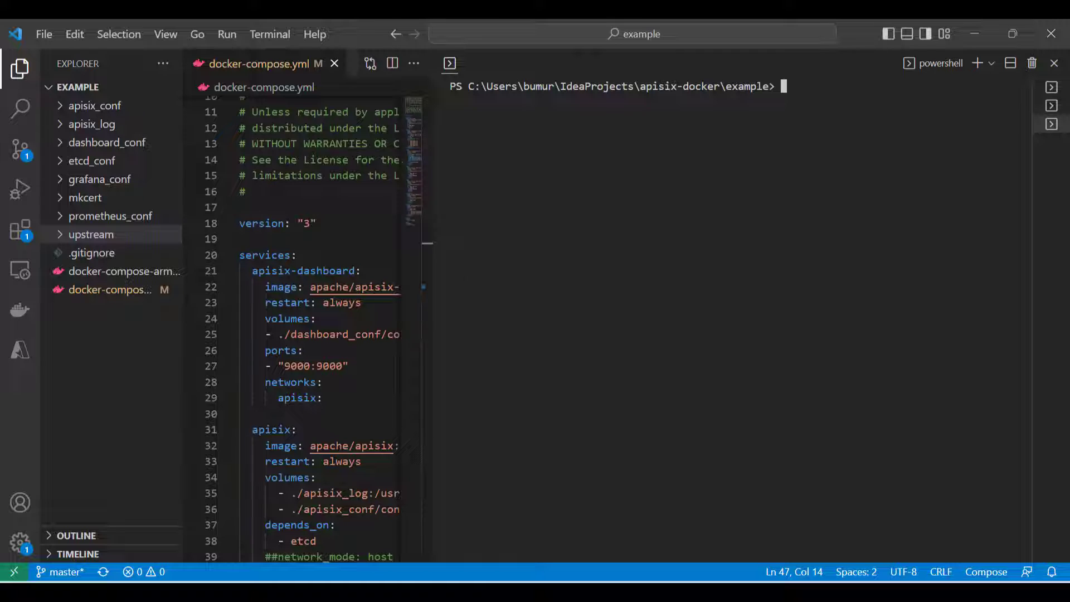
{"action": "key", "text": "ctrl+b"}
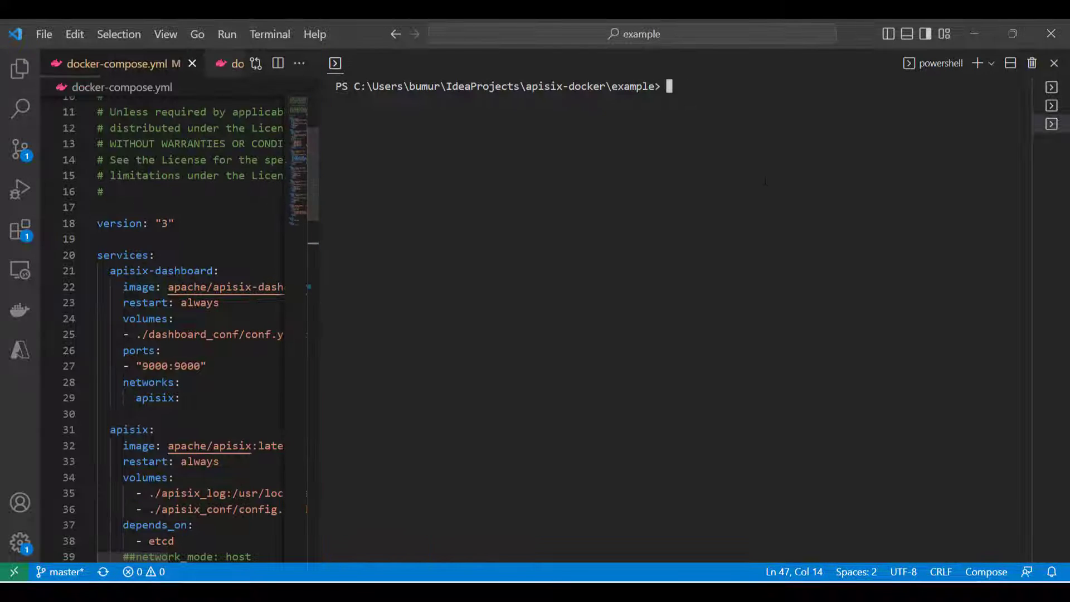
{"action": "type", "text": "docker "}
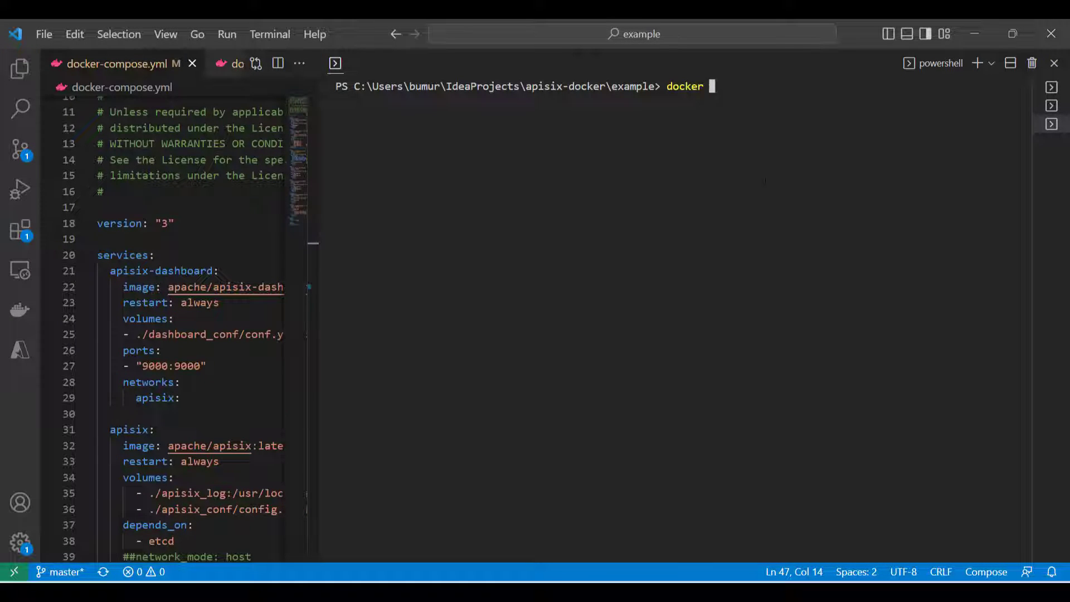
{"action": "type", "text": "compose up"}
{"action": "key", "text": "Return"}
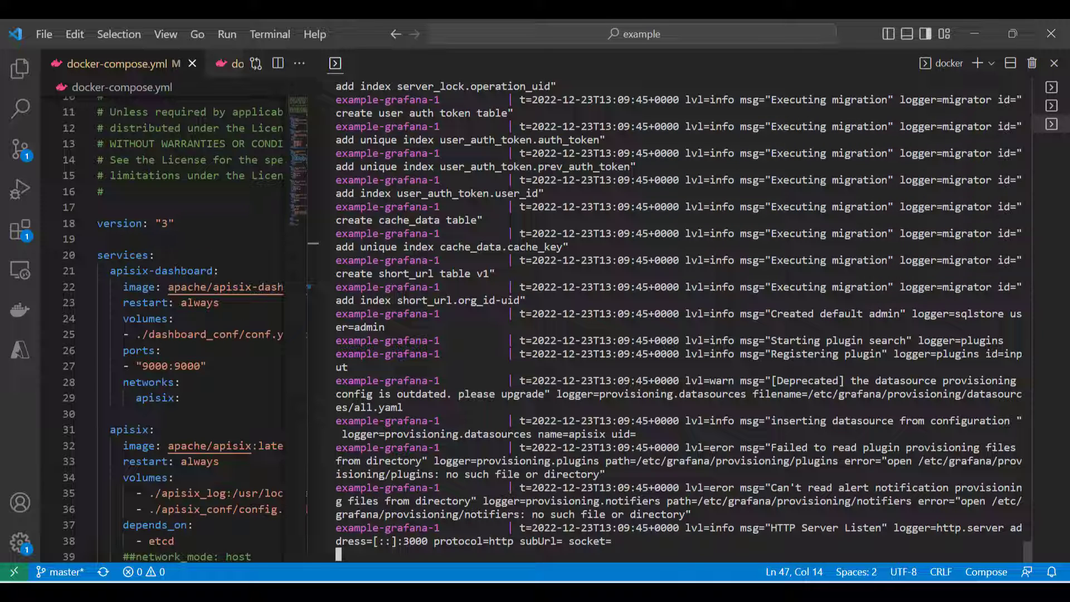
- Switch to Docker Desktop and expand the example container group to review its individual containers
{"action": "key", "text": "alt+Tab"}
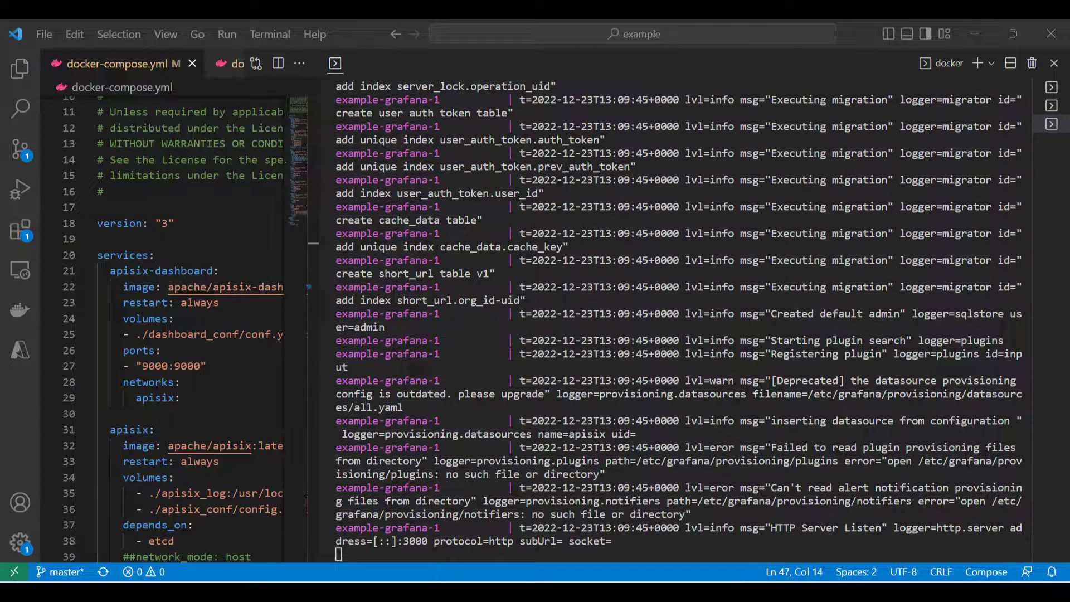
{"action": "left_click_drag", "start_coordinate": [1, 98], "coordinate": [612, 125]}
{"action": "double_click", "coordinate": [611, 125]}
{"action": "scroll", "coordinate": [405, 394], "scroll_direction": "down", "scroll_amount": 2}
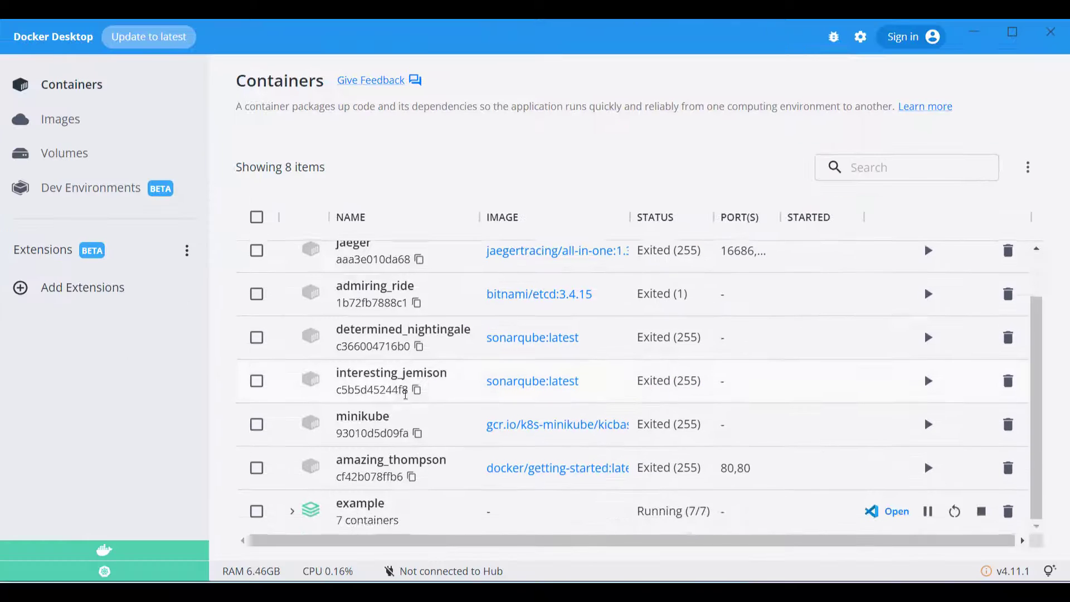
{"action": "left_click", "coordinate": [290, 511]}
{"action": "scroll", "coordinate": [509, 379], "scroll_direction": "down", "scroll_amount": 5}
{"action": "scroll", "coordinate": [525, 381], "scroll_direction": "up", "scroll_amount": 1}
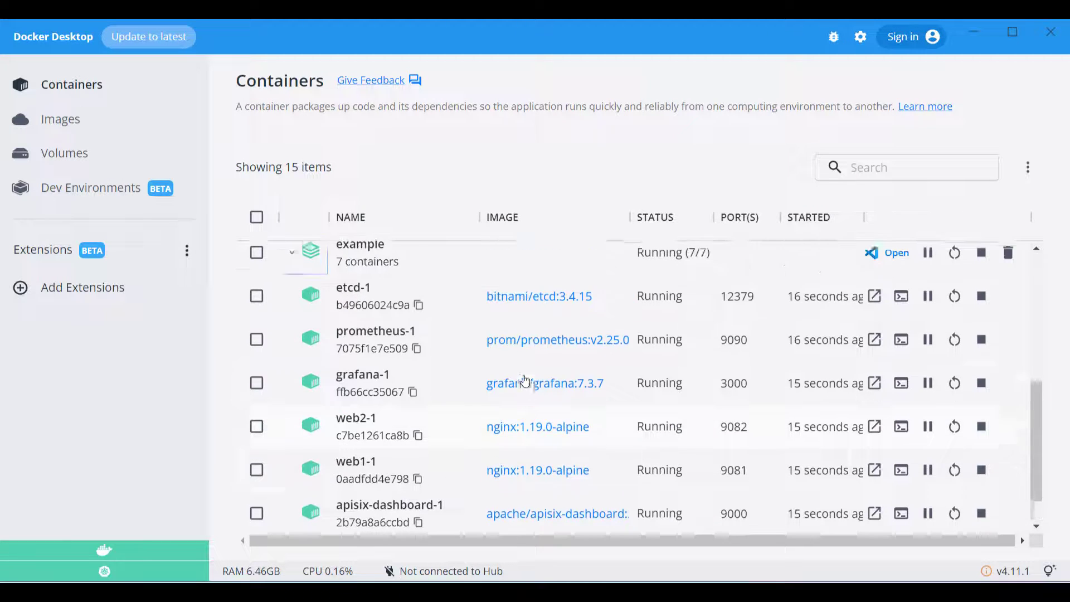
{"action": "scroll", "coordinate": [526, 381], "scroll_direction": "up", "scroll_amount": 1}
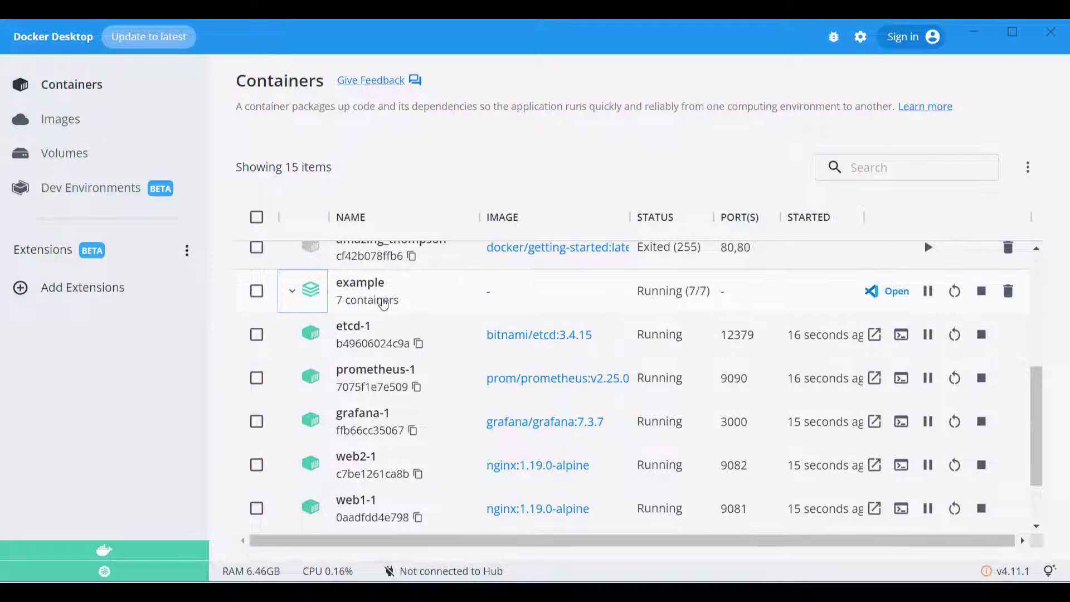
{"action": "scroll", "coordinate": [521, 340], "scroll_direction": "down", "scroll_amount": 2}
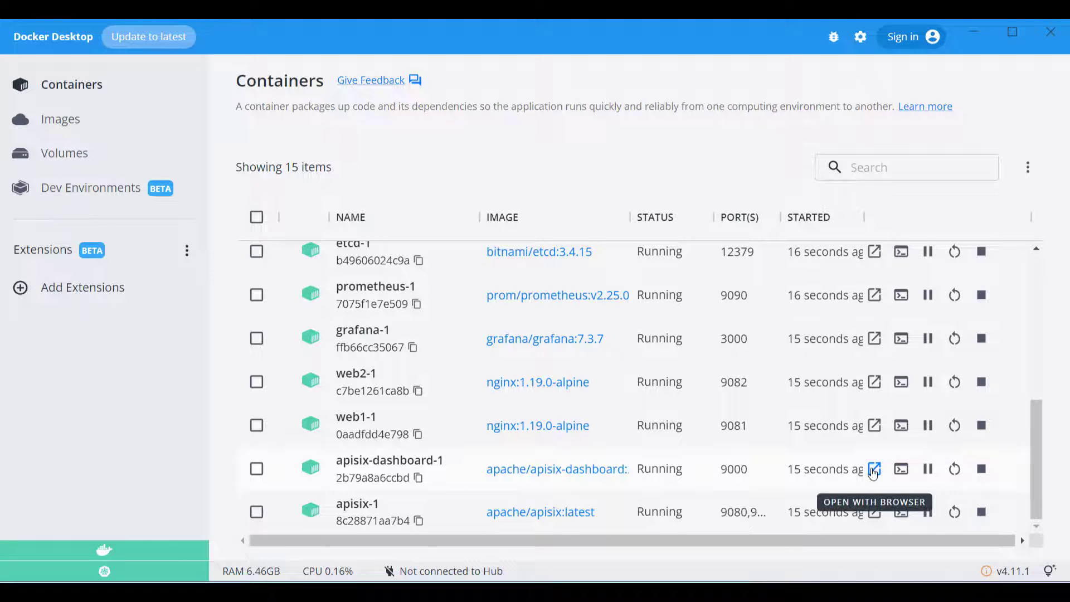
- Open the apisix-dashboard-1 container in the browser and check the login page's local address
{"action": "left_click", "coordinate": [875, 471]}
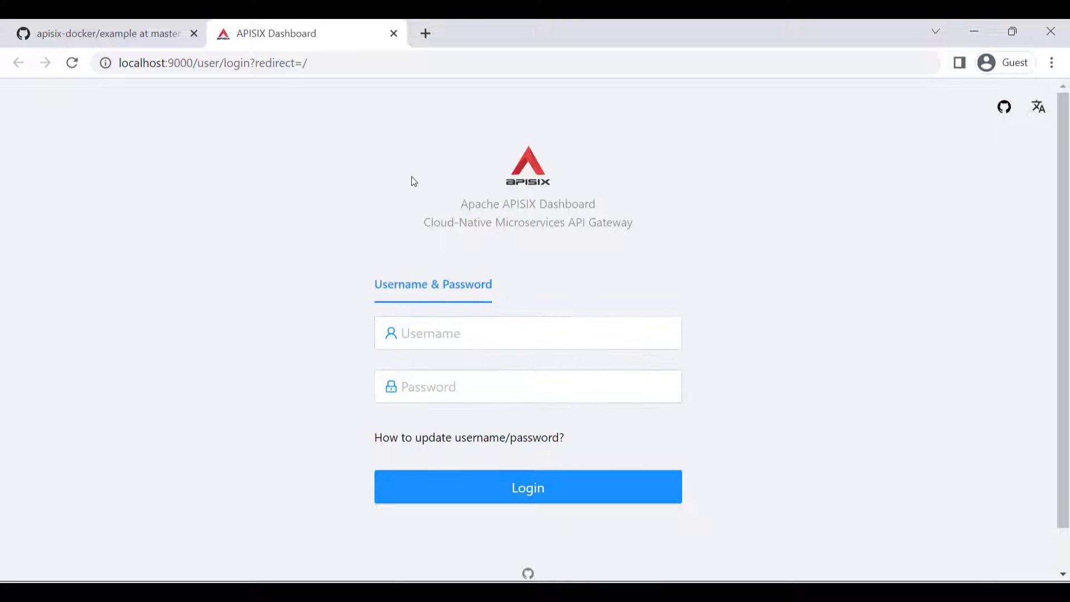
{"action": "left_click", "coordinate": [192, 62]}
{"action": "left_click_drag", "start_coordinate": [192, 63], "coordinate": [119, 62]}
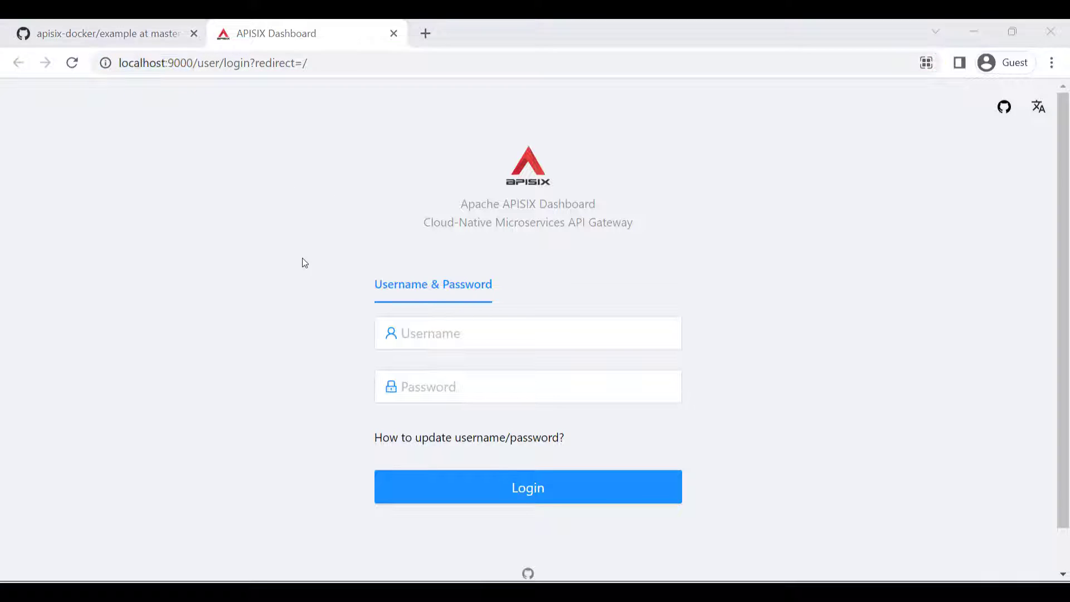
- Log in to the APISIX Dashboard with the username admin and the account password
{"action": "left_click", "coordinate": [490, 335]}
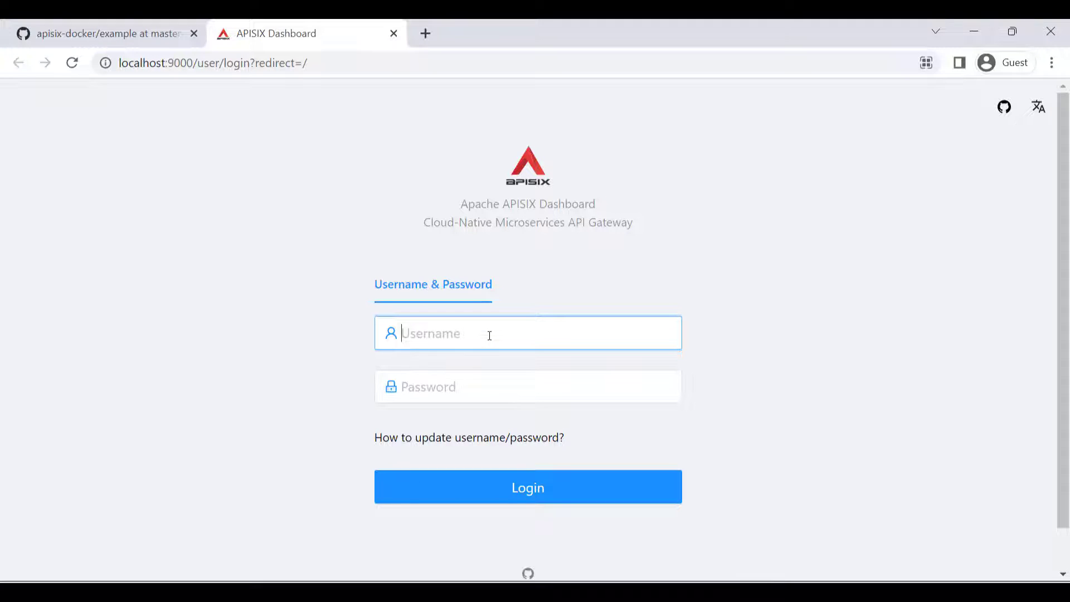
{"action": "type", "text": "admin"}
{"action": "key", "text": "Tab"}
{"action": "type", "text": "admin"}
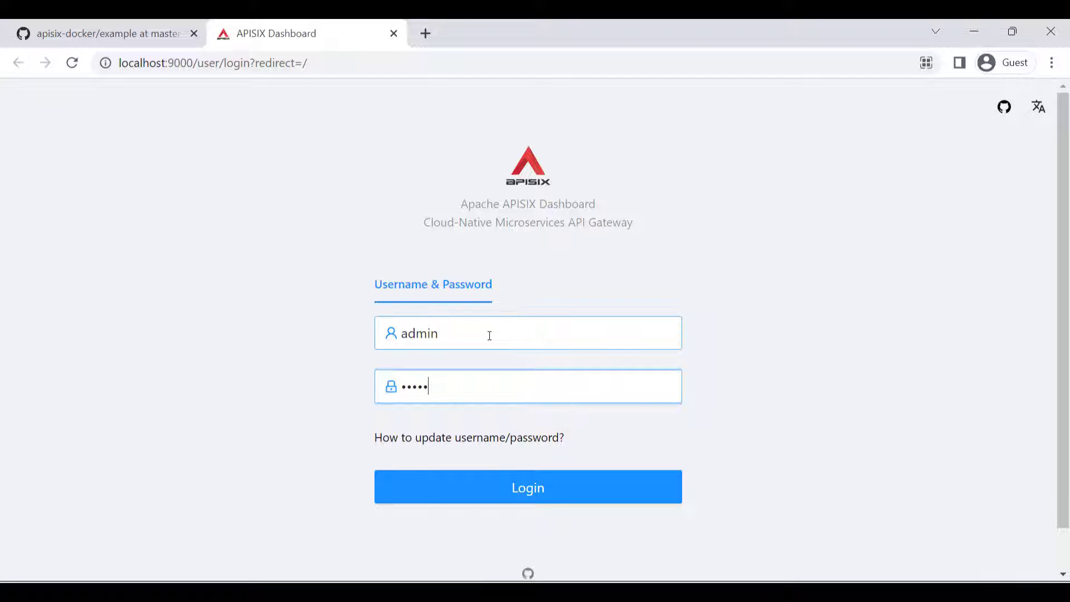
{"action": "left_click", "coordinate": [487, 491]}
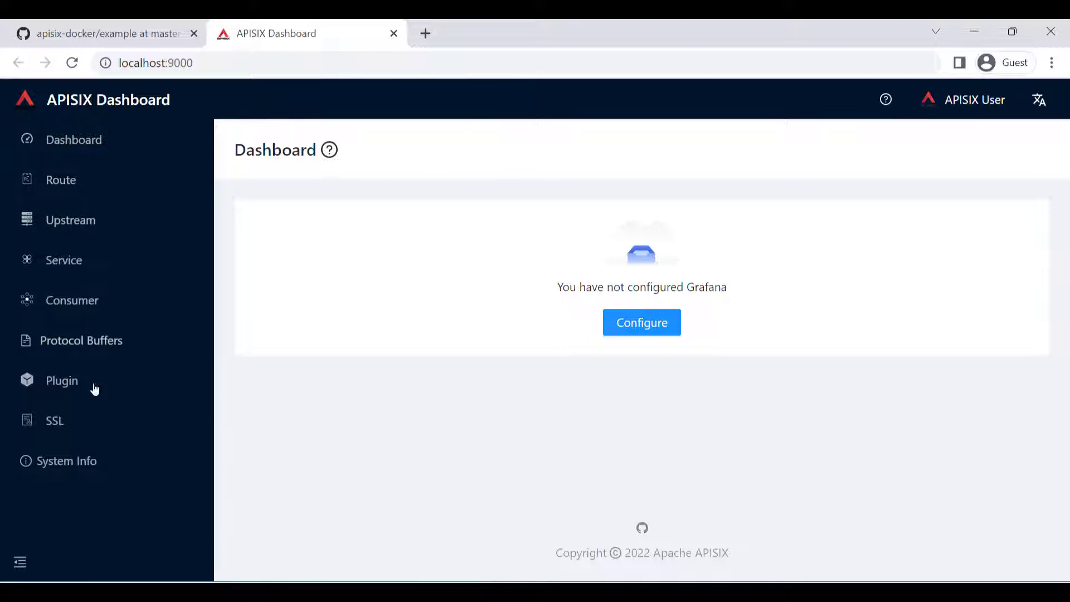
- Look over the Routes page and the Create Route form, and return to the route list
{"action": "left_click", "coordinate": [71, 189]}
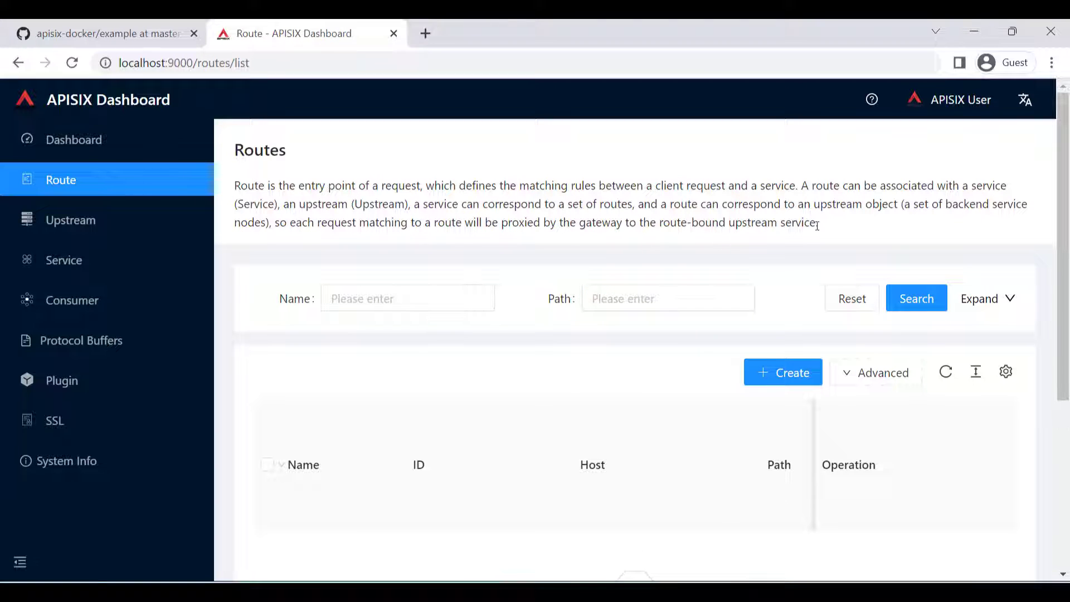
{"action": "scroll", "coordinate": [749, 243], "scroll_direction": "down", "scroll_amount": 3}
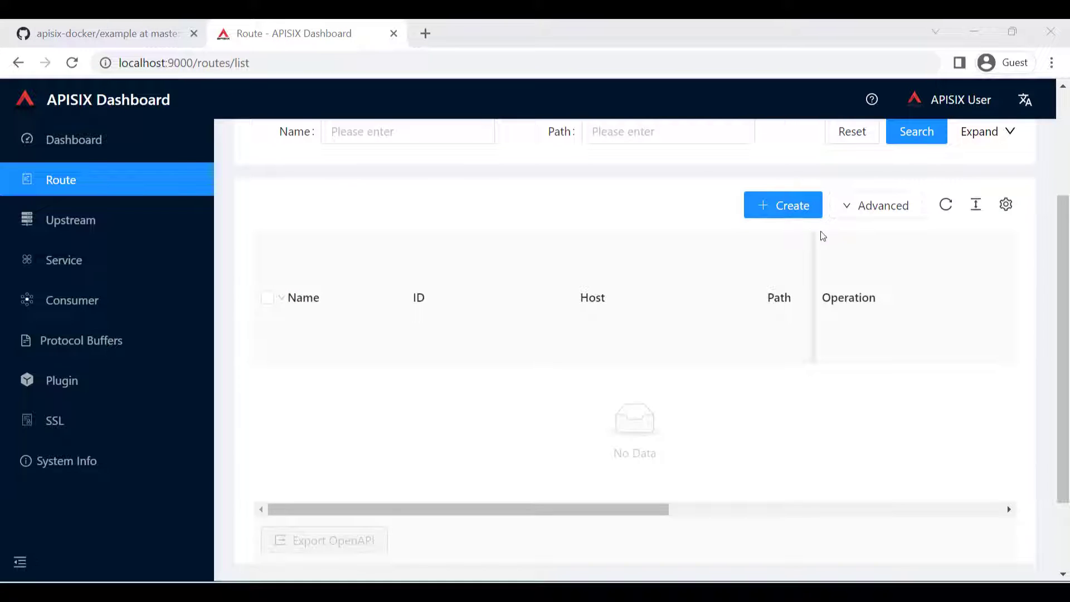
{"action": "left_click", "coordinate": [783, 207]}
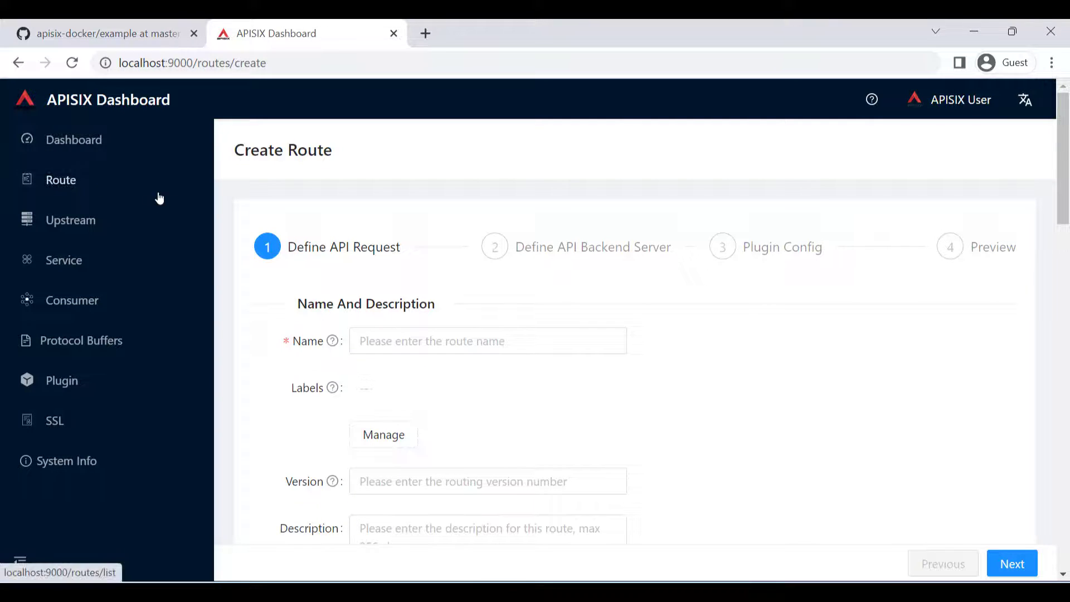
{"action": "left_click", "coordinate": [117, 191]}
- Open the route data import form and examine the Data Loader Type options, keeping OpenAPI 3
{"action": "scroll", "coordinate": [885, 346], "scroll_direction": "down", "scroll_amount": 2}
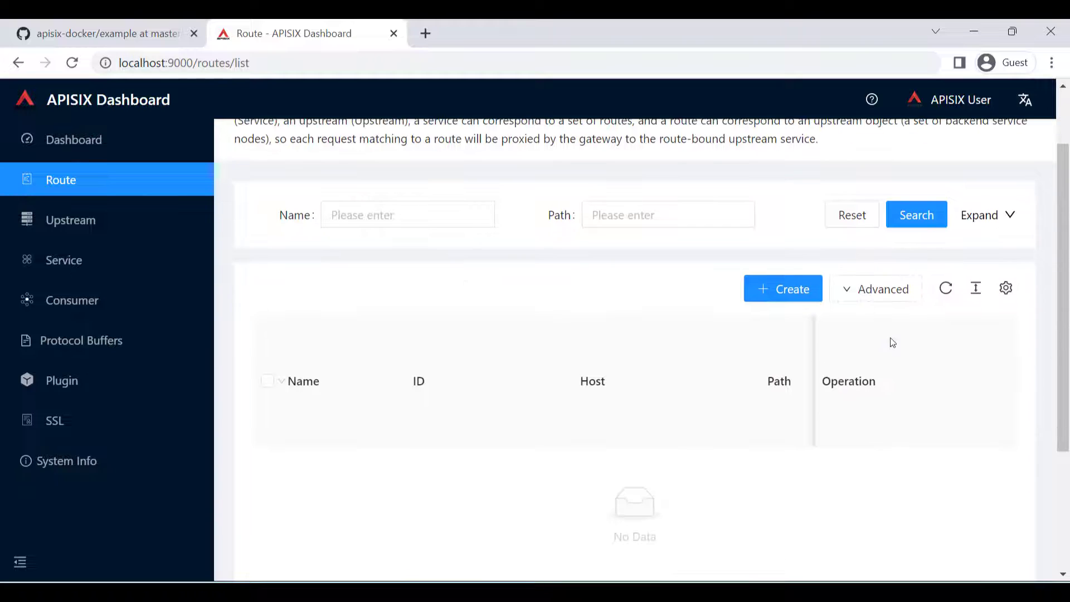
{"action": "mouse_move", "coordinate": [897, 301]}
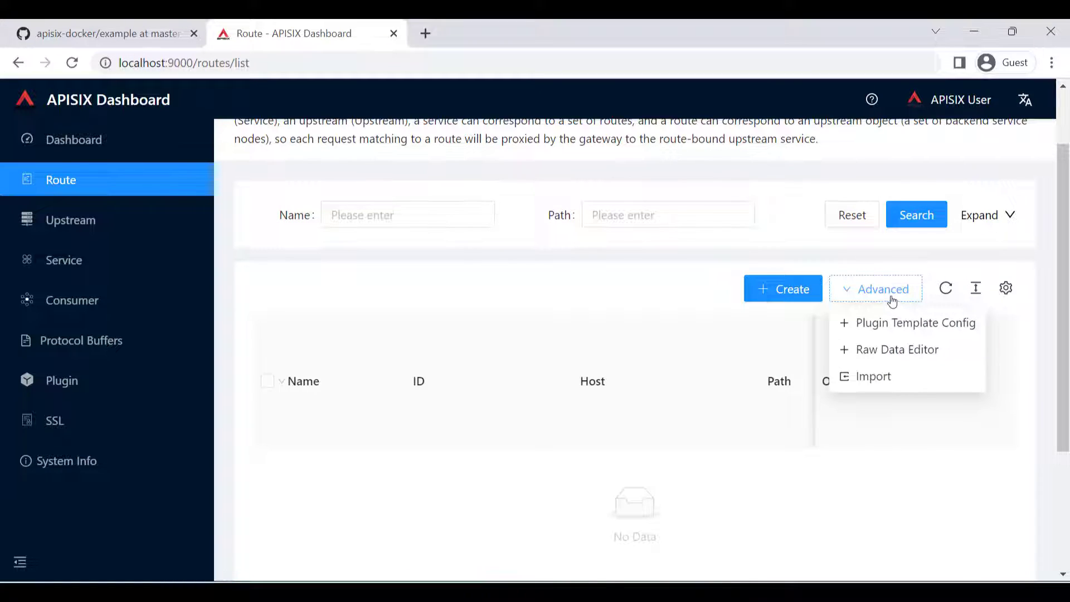
{"action": "left_click", "coordinate": [874, 381]}
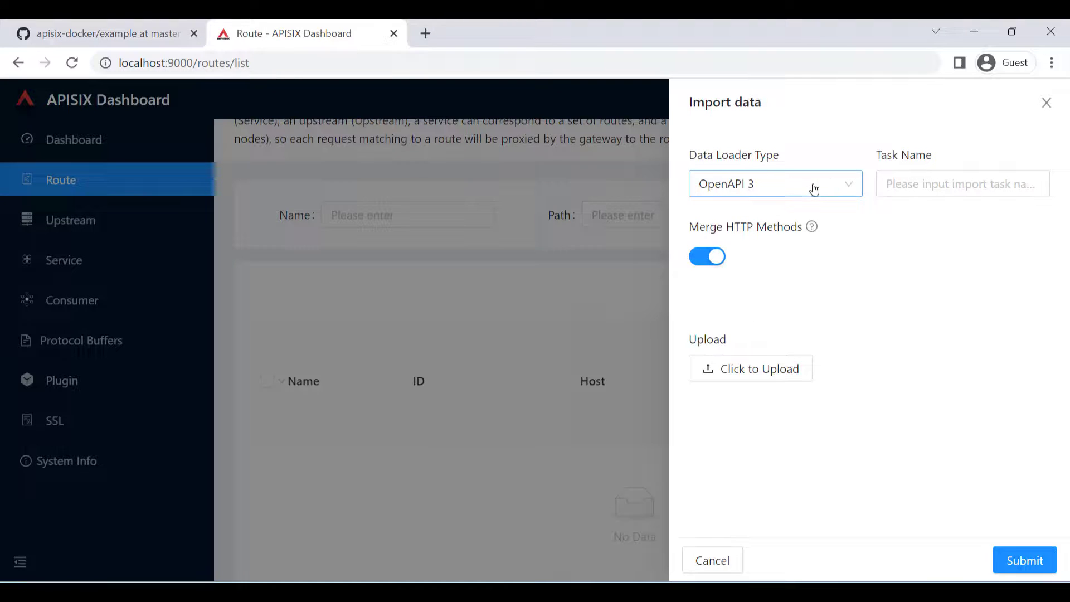
{"action": "left_click", "coordinate": [848, 187]}
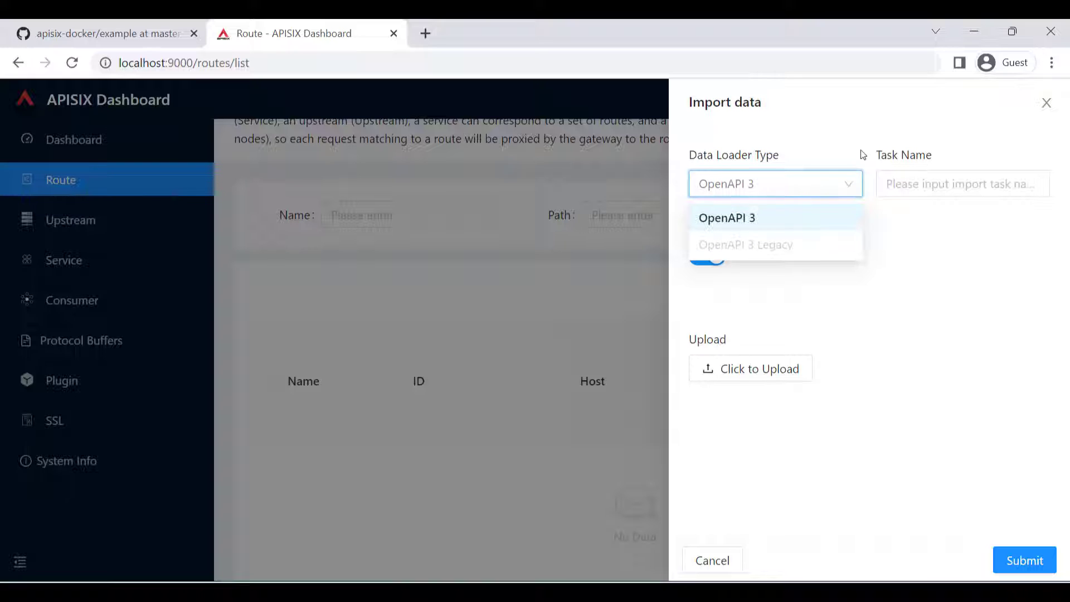
{"action": "left_click", "coordinate": [846, 185]}
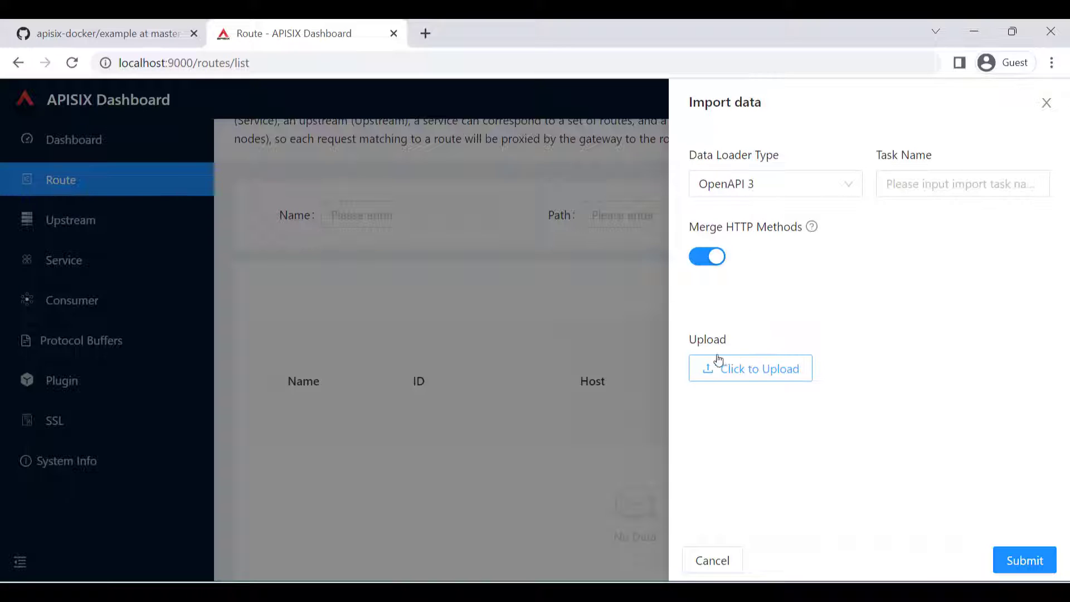
- Switch to Notepad and examine the title, servers and paths in the sample openapi file, then return to the browser
{"action": "left_click", "coordinate": [762, 363]}
{"action": "mouse_move", "coordinate": [873, 591]}
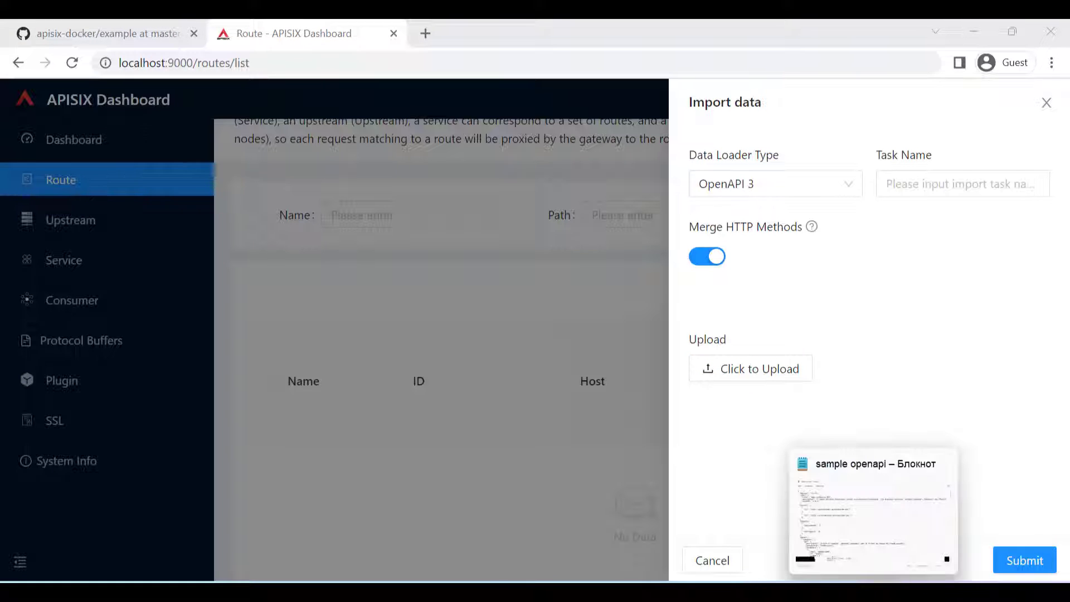
{"action": "left_click", "coordinate": [873, 510]}
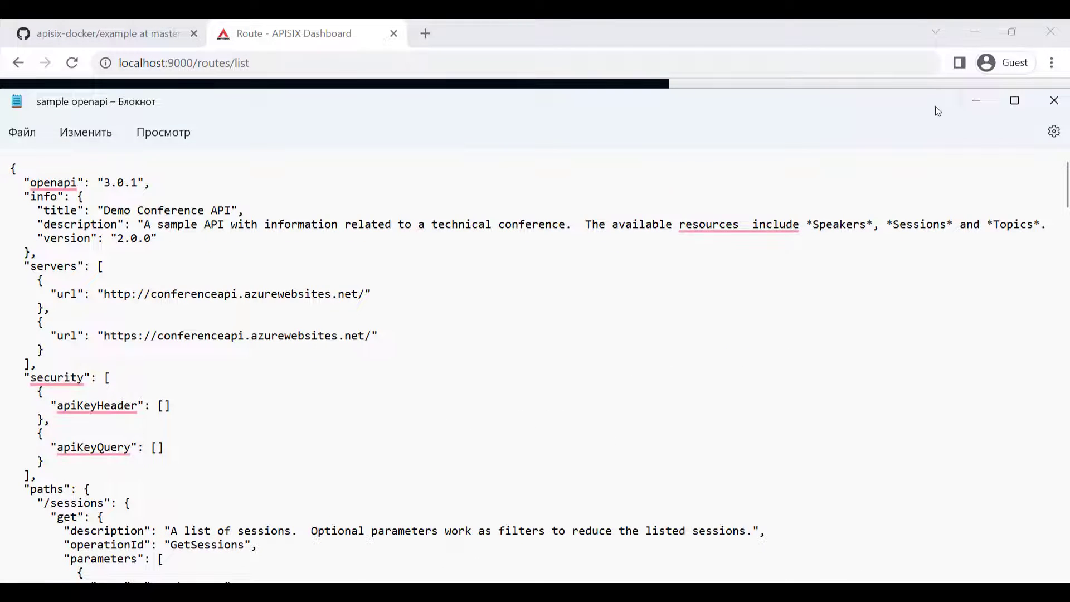
{"action": "left_click", "coordinate": [1013, 101]}
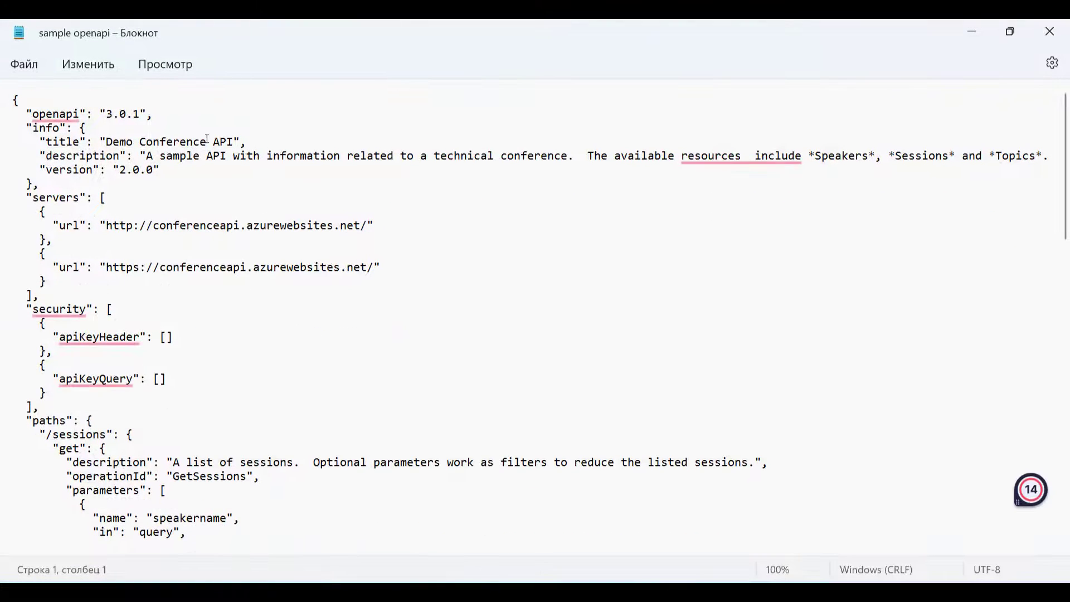
{"action": "left_click_drag", "start_coordinate": [103, 142], "coordinate": [237, 143]}
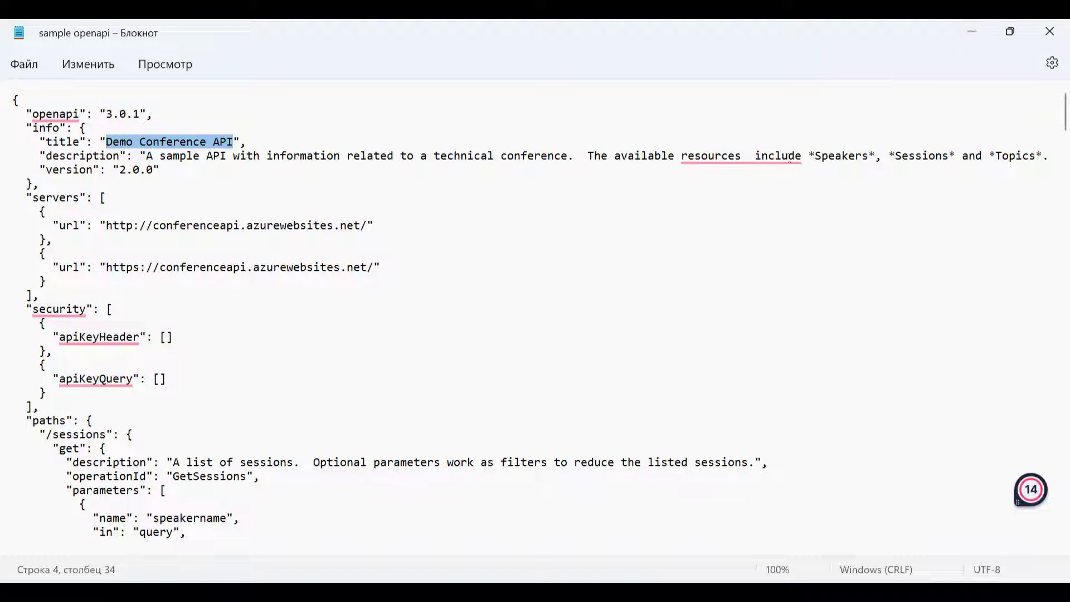
{"action": "scroll", "coordinate": [103, 457], "scroll_direction": "down", "scroll_amount": 3}
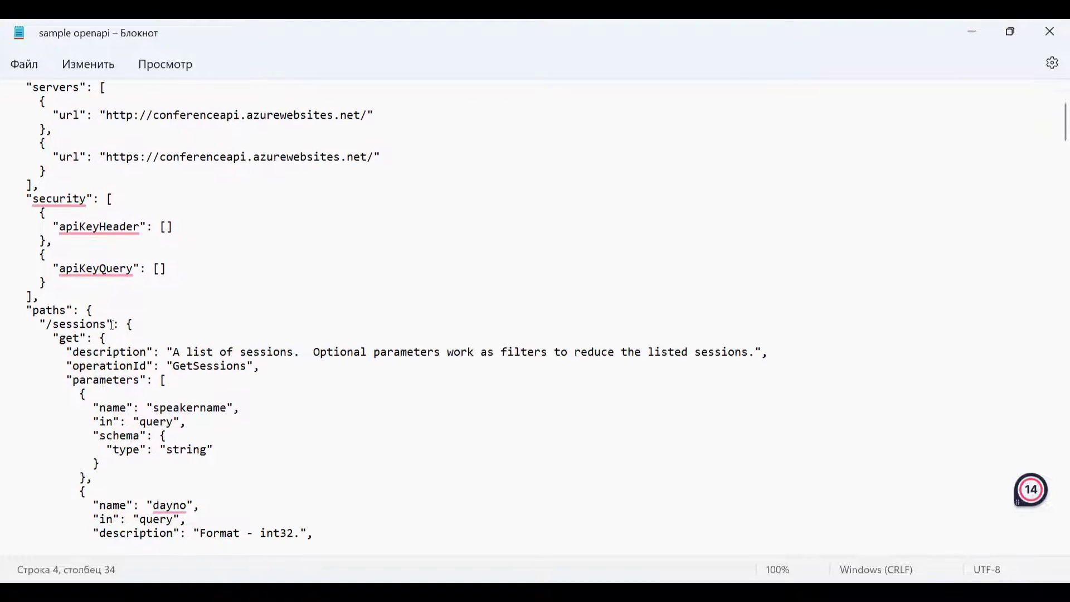
{"action": "left_click", "coordinate": [967, 33]}
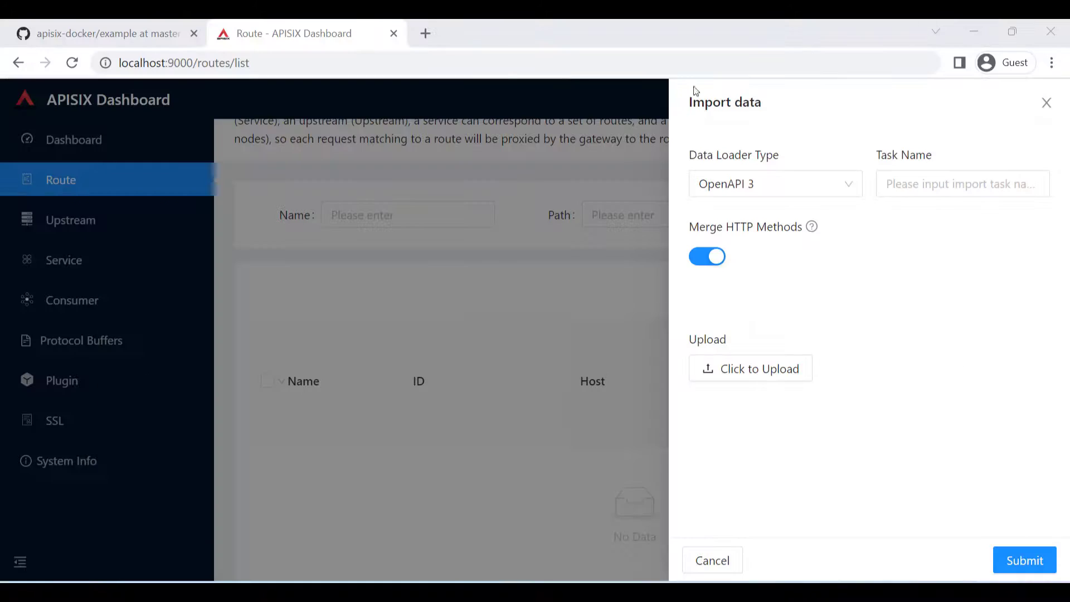
- Open editor-next.swagger.io in a new browser tab and replace the editor's content with the full sample OpenAPI definition from Notepad
{"action": "left_click", "coordinate": [425, 33]}
{"action": "type", "text": "https://editor-next.swagger.io/"}
{"action": "key", "text": "Return"}
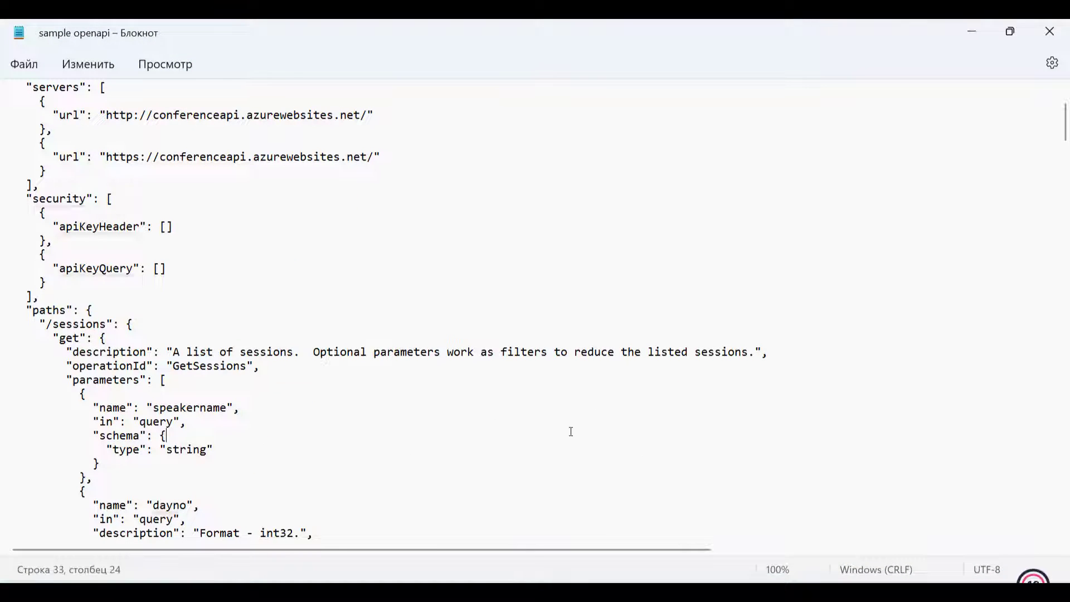
{"action": "key", "text": "ctrl+a"}
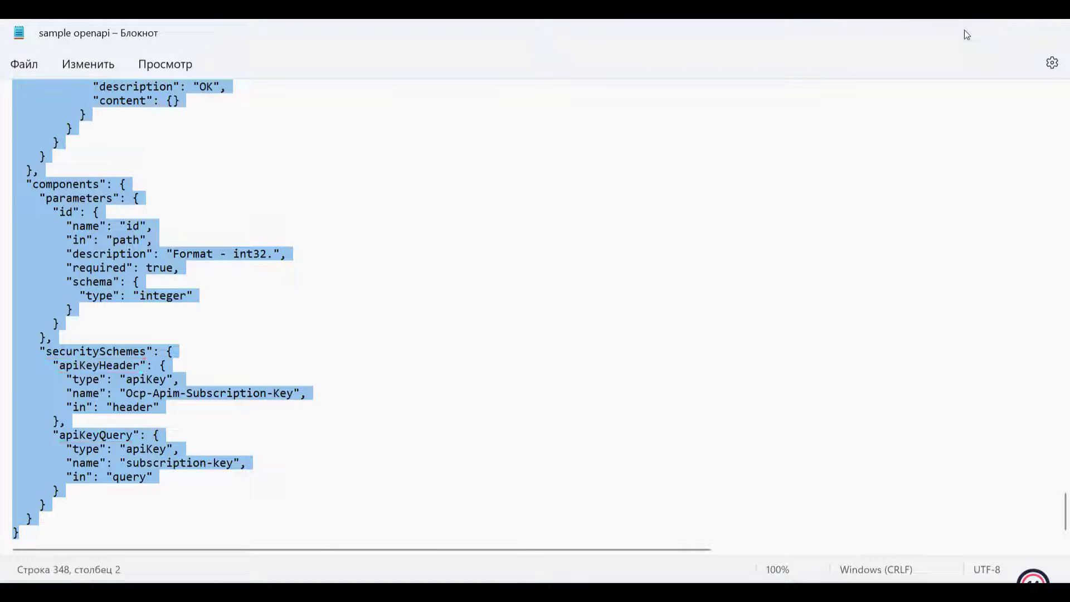
{"action": "left_click", "coordinate": [971, 33]}
{"action": "left_click", "coordinate": [228, 311]}
{"action": "key", "text": "ctrl+a"}
{"action": "key", "text": "ctrl+v"}
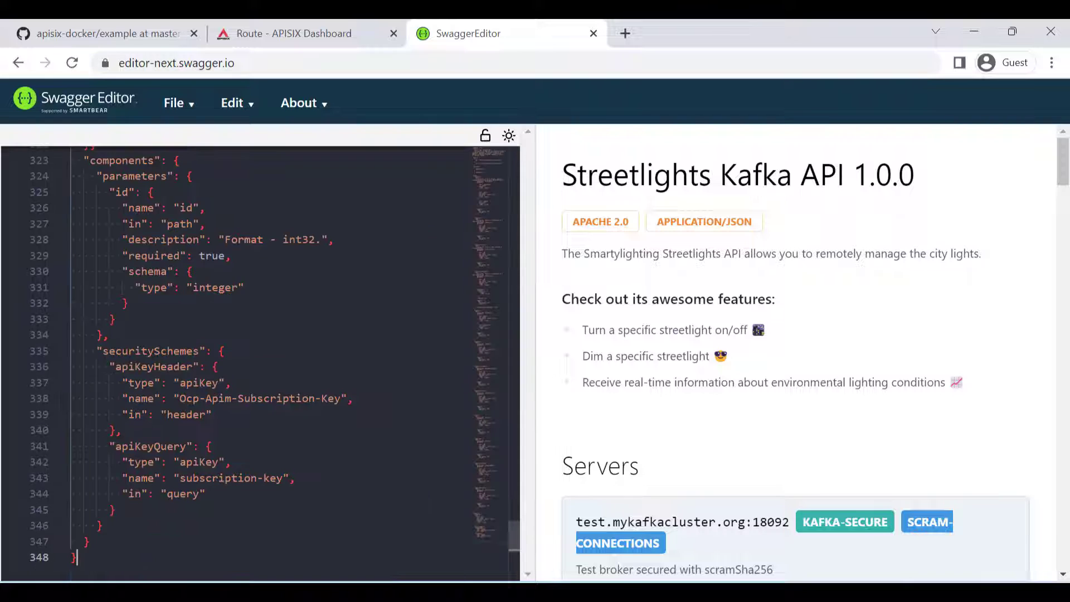
- Examine the rendered Demo Conference API documentation, including its server and the sessions, speakers and topics endpoints
{"action": "scroll", "coordinate": [684, 297], "scroll_direction": "down", "scroll_amount": 2}
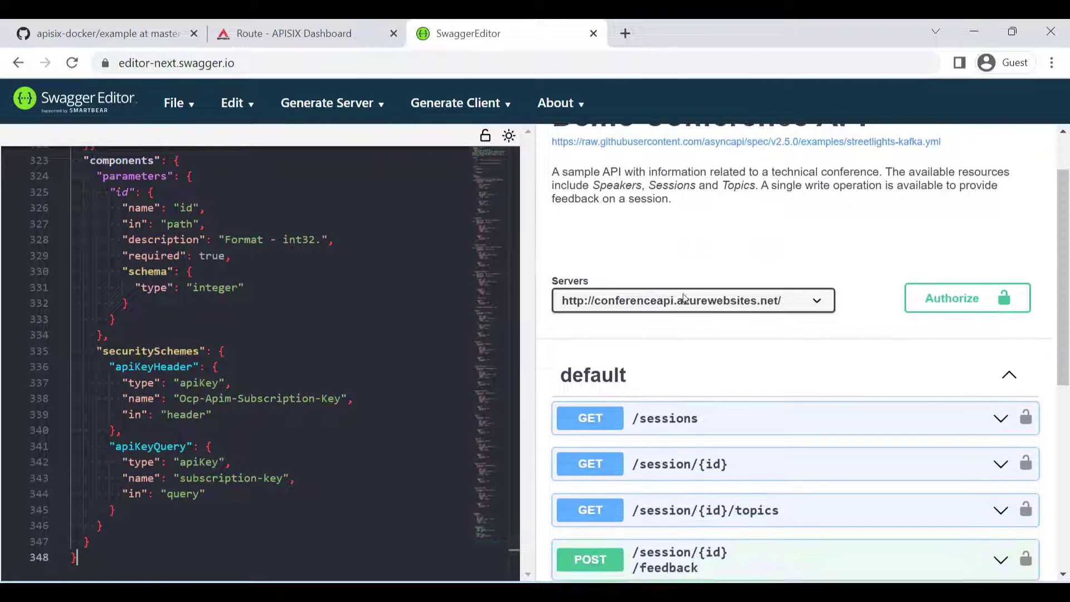
{"action": "scroll", "coordinate": [685, 298], "scroll_direction": "down", "scroll_amount": 3}
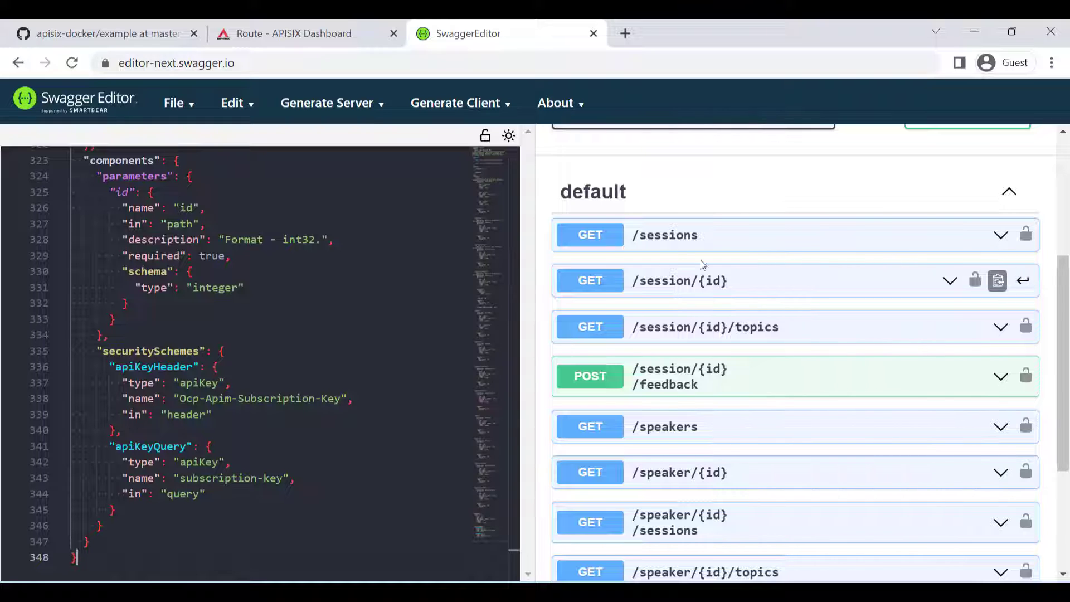
{"action": "scroll", "coordinate": [769, 253], "scroll_direction": "down", "scroll_amount": 4}
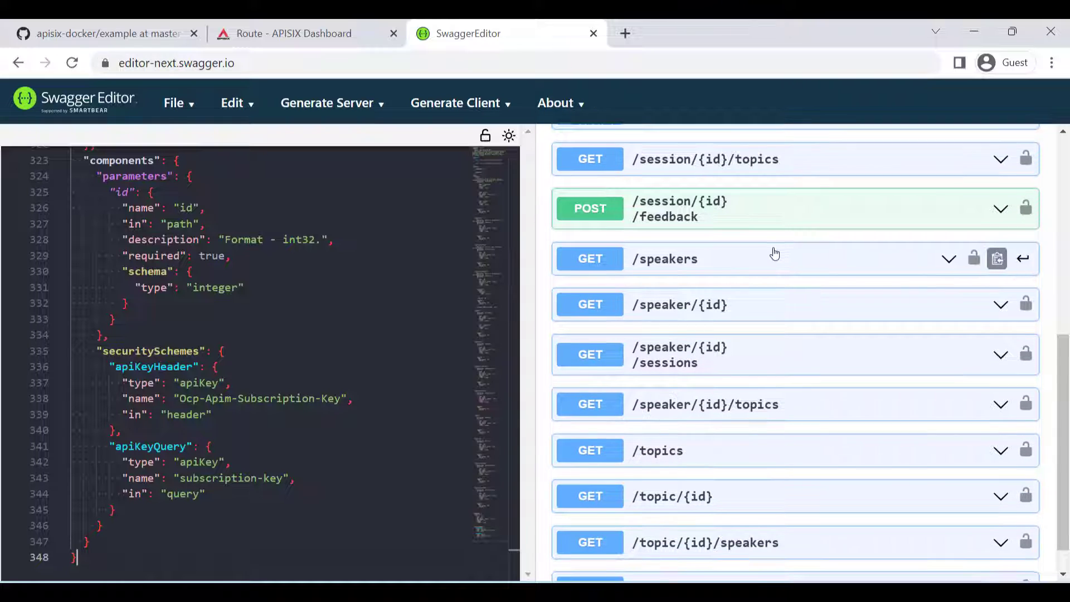
{"action": "scroll", "coordinate": [774, 253], "scroll_direction": "down", "scroll_amount": 1}
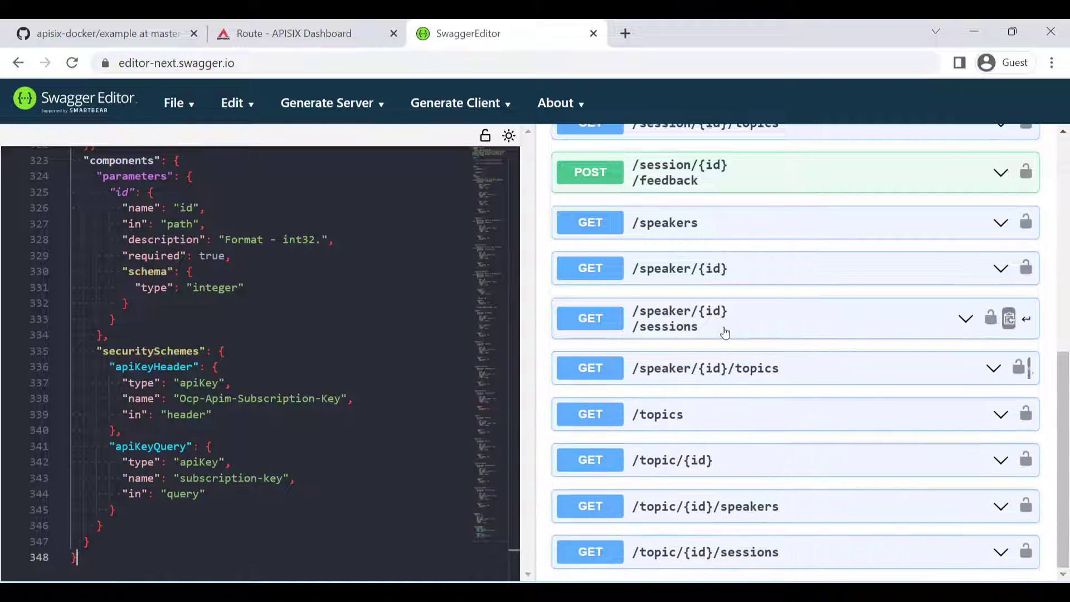
{"action": "scroll", "coordinate": [720, 357], "scroll_direction": "up", "scroll_amount": 5}
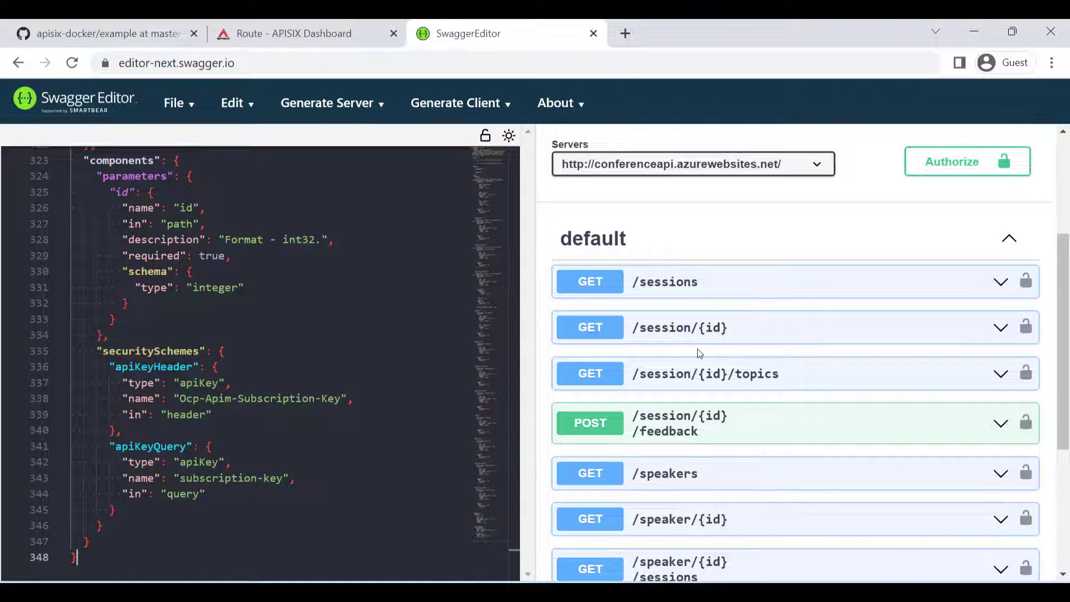
{"action": "scroll", "coordinate": [717, 308], "scroll_direction": "down", "scroll_amount": 5}
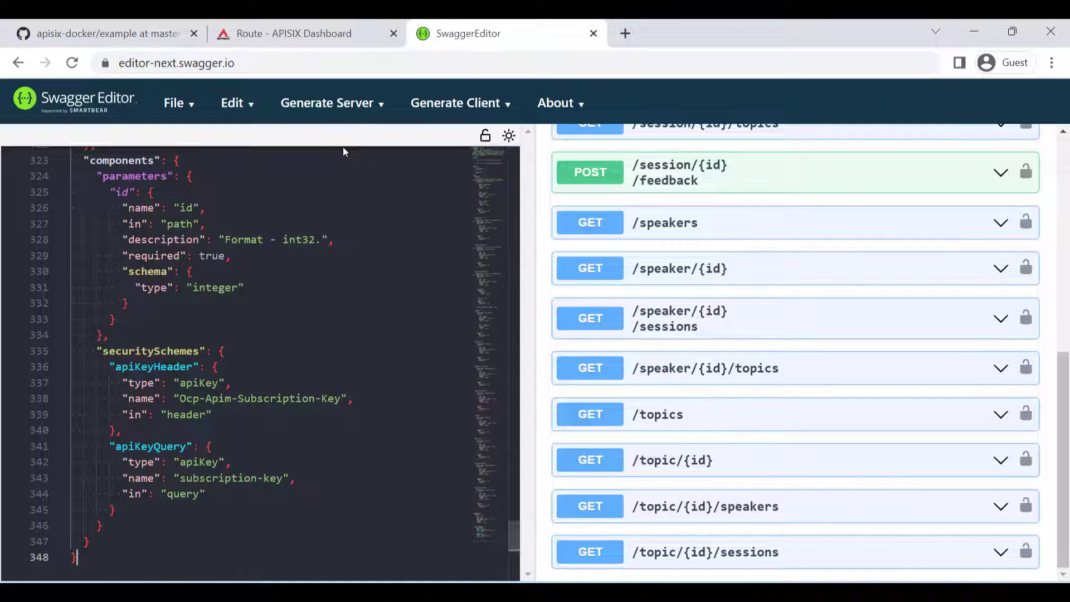
- Return to the APISIX Dashboard import form and upload sample openapi.json from the Downloads folder
{"action": "left_click", "coordinate": [346, 34]}
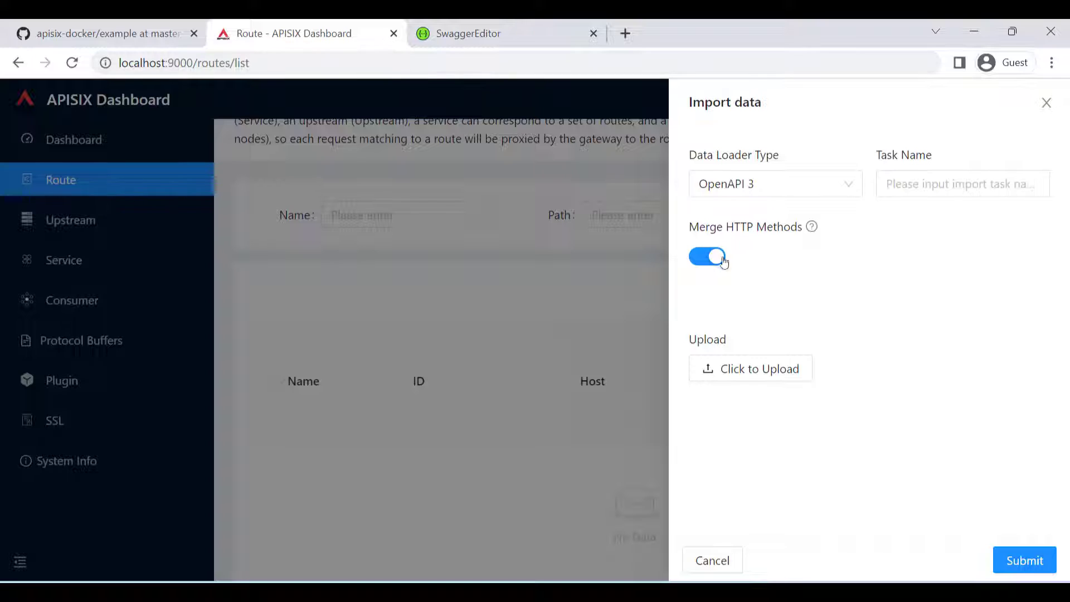
{"action": "left_click", "coordinate": [778, 378]}
{"action": "left_click", "coordinate": [96, 187]}
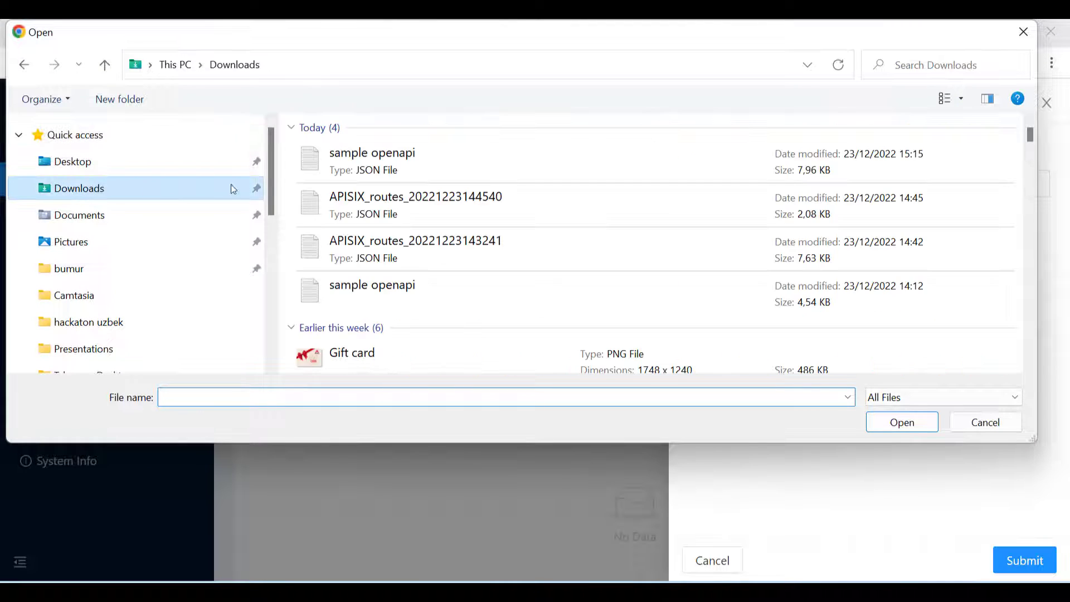
{"action": "double_click", "coordinate": [383, 157]}
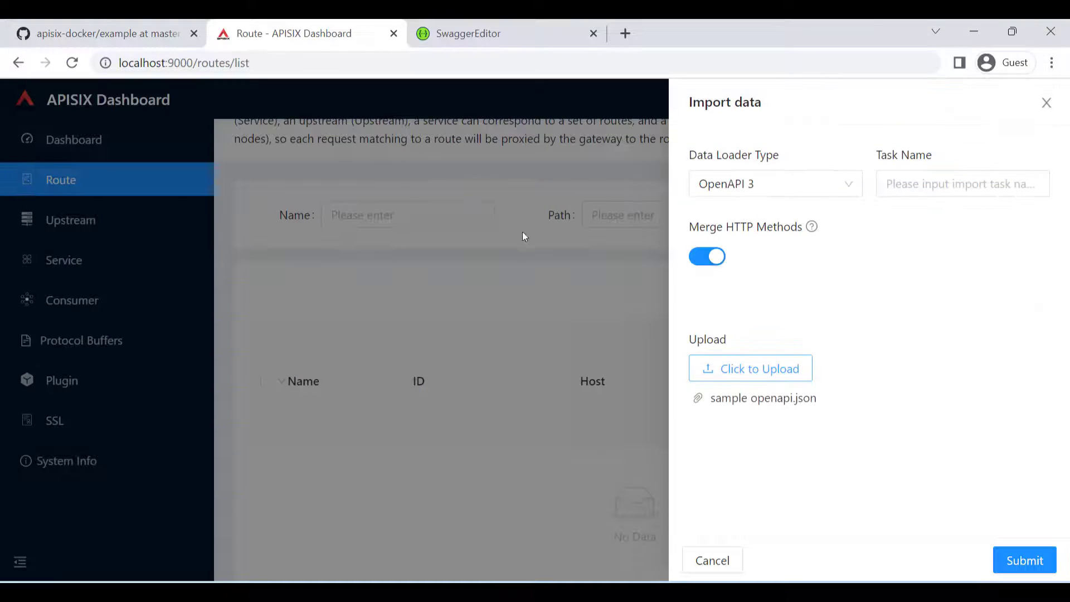
- Name the import task conference, submit the import and close the result
{"action": "left_click", "coordinate": [934, 189]}
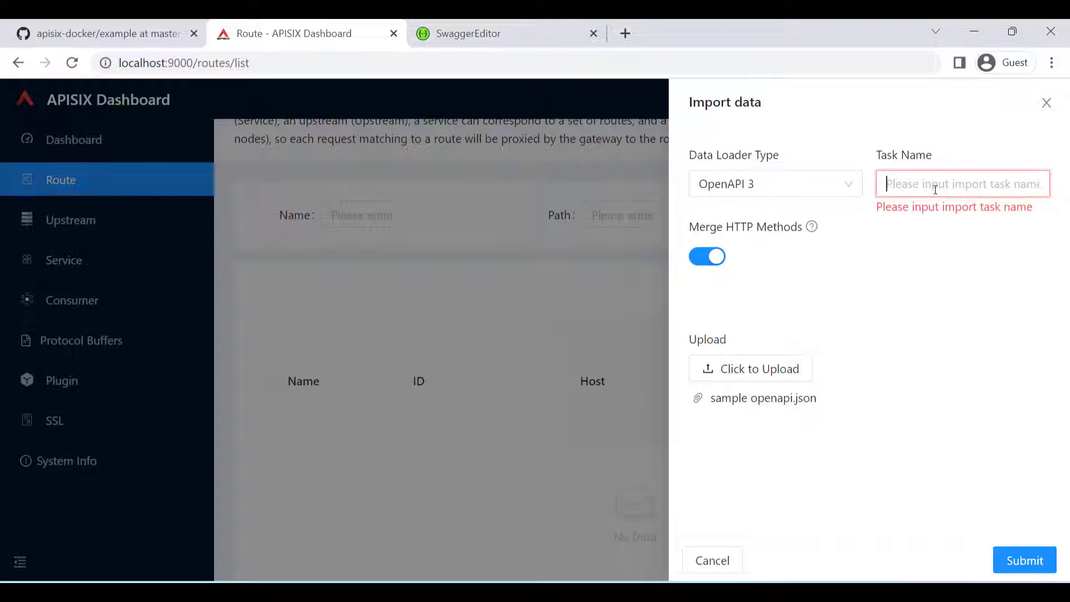
{"action": "type", "text": "confer"}
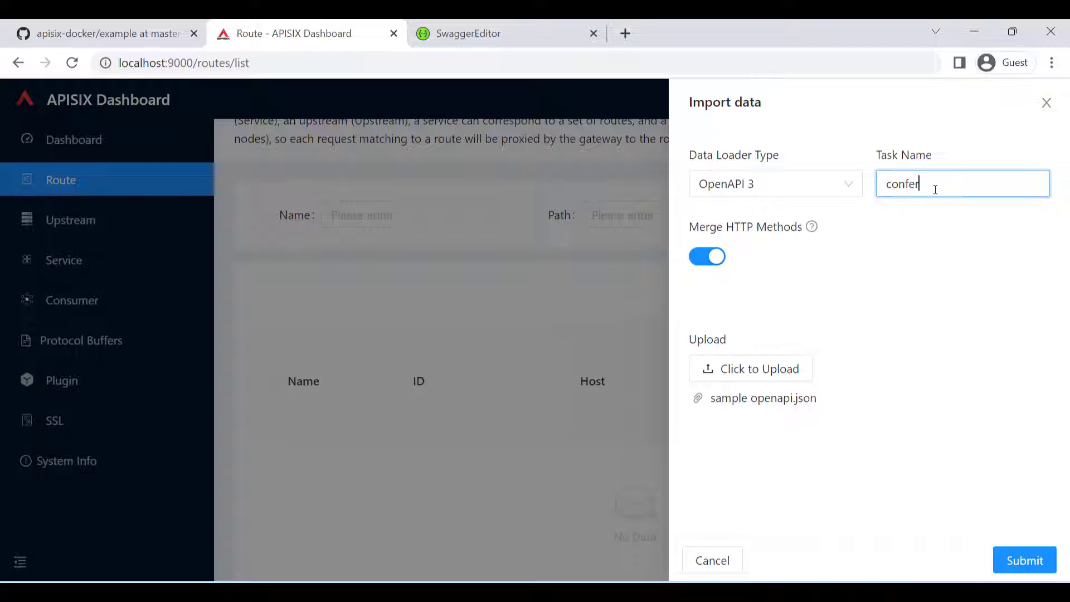
{"action": "type", "text": "ence"}
{"action": "left_click", "coordinate": [1022, 559]}
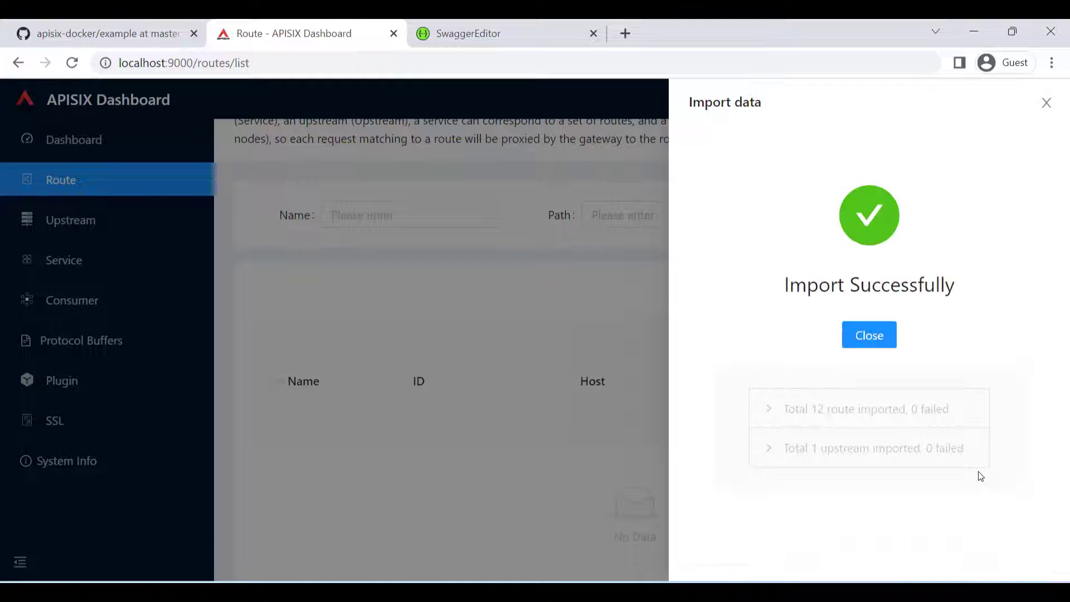
{"action": "left_click", "coordinate": [878, 345]}
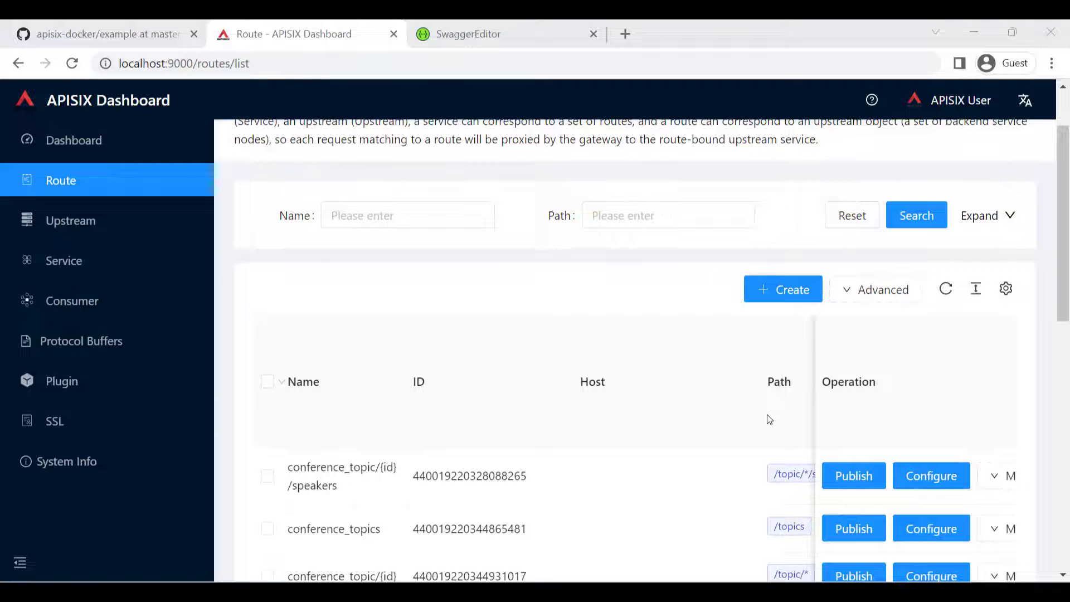
- Look over the names and paths of the imported conference routes in the route list
{"action": "scroll", "coordinate": [769, 419], "scroll_direction": "down", "scroll_amount": 2}
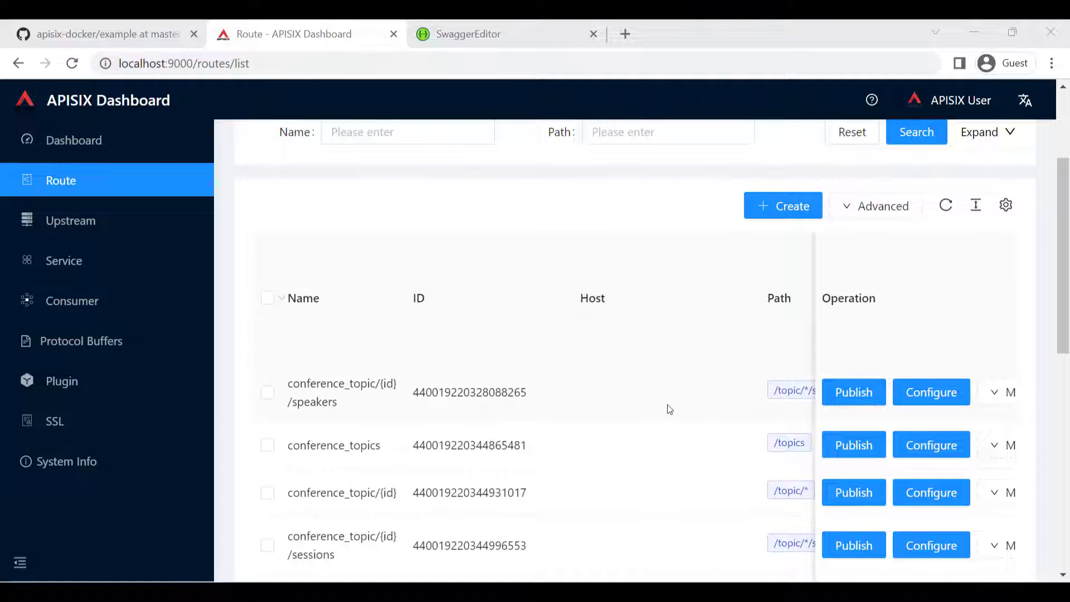
{"action": "scroll", "coordinate": [735, 391], "scroll_direction": "down", "scroll_amount": 1}
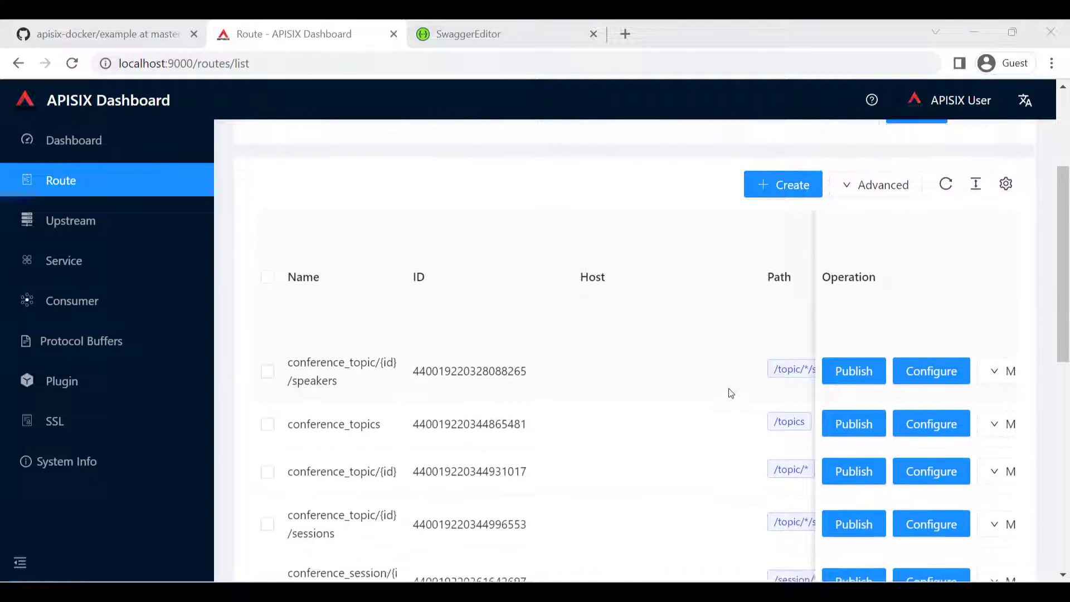
{"action": "scroll", "coordinate": [731, 393], "scroll_direction": "down", "scroll_amount": 7}
{"action": "scroll", "coordinate": [731, 393], "scroll_direction": "up", "scroll_amount": 5}
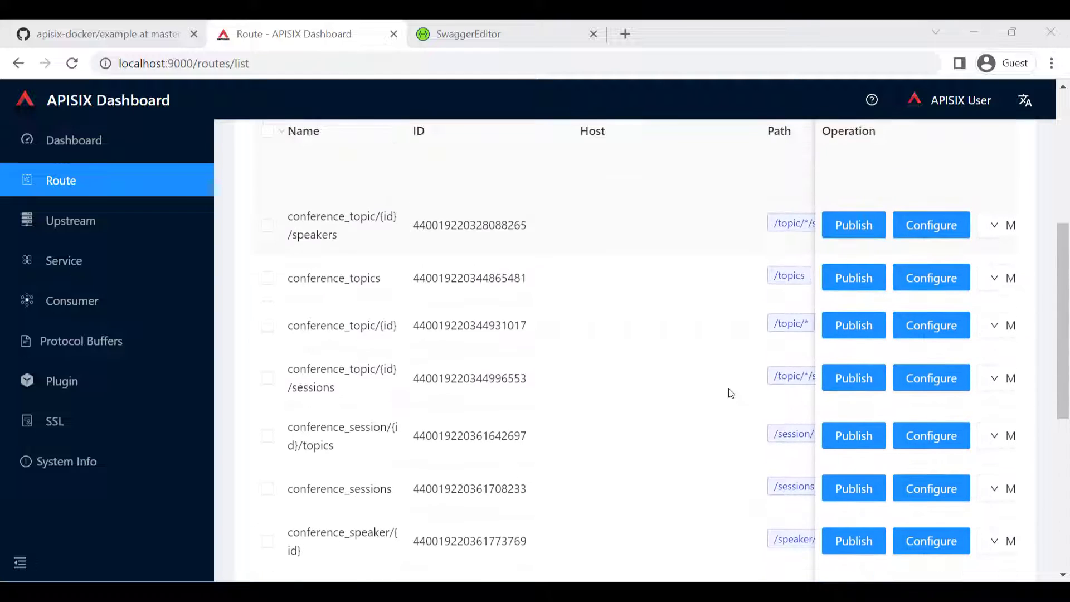
{"action": "scroll", "coordinate": [731, 393], "scroll_direction": "up", "scroll_amount": 2}
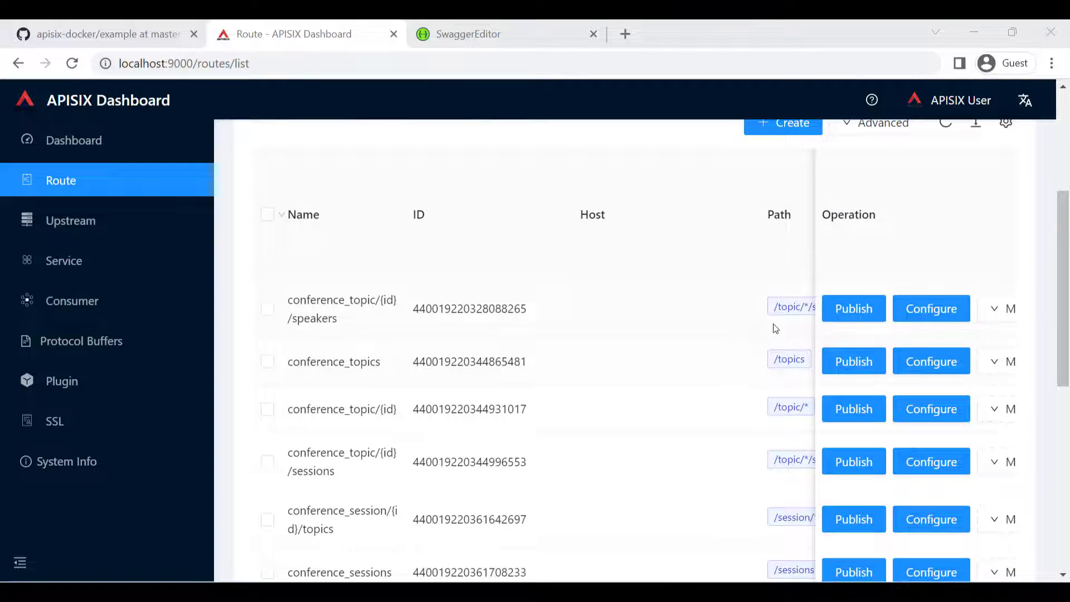
- Review the configuration of the conference_topic/{id}/speakers route, including its name, HTTP method and request override settings, and return to the route list
{"action": "left_click", "coordinate": [919, 310]}
{"action": "scroll", "coordinate": [632, 332], "scroll_direction": "up", "scroll_amount": 3}
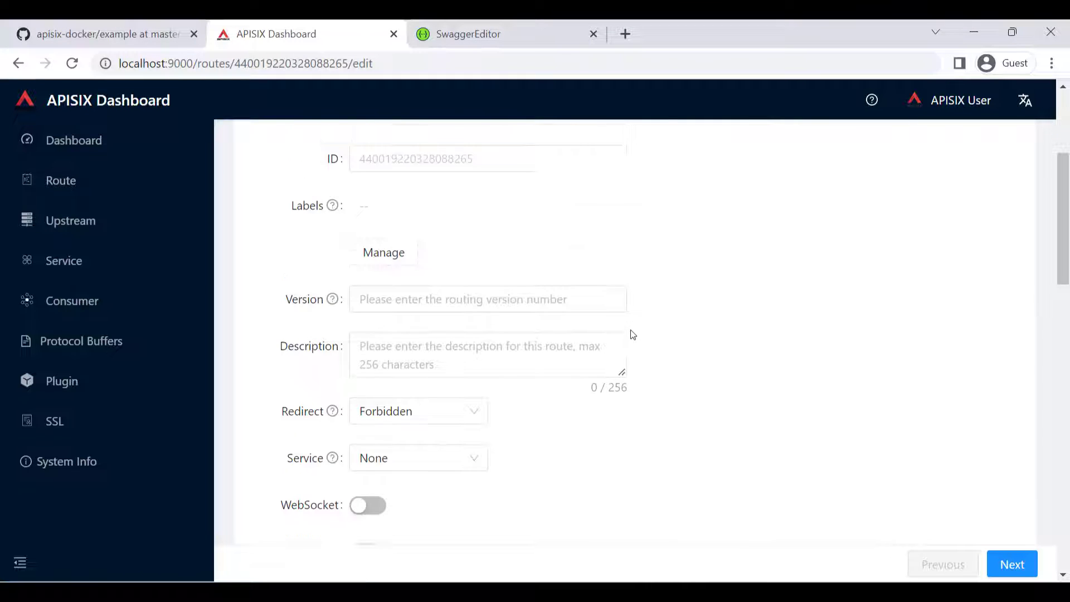
{"action": "scroll", "coordinate": [667, 318], "scroll_direction": "down", "scroll_amount": 10}
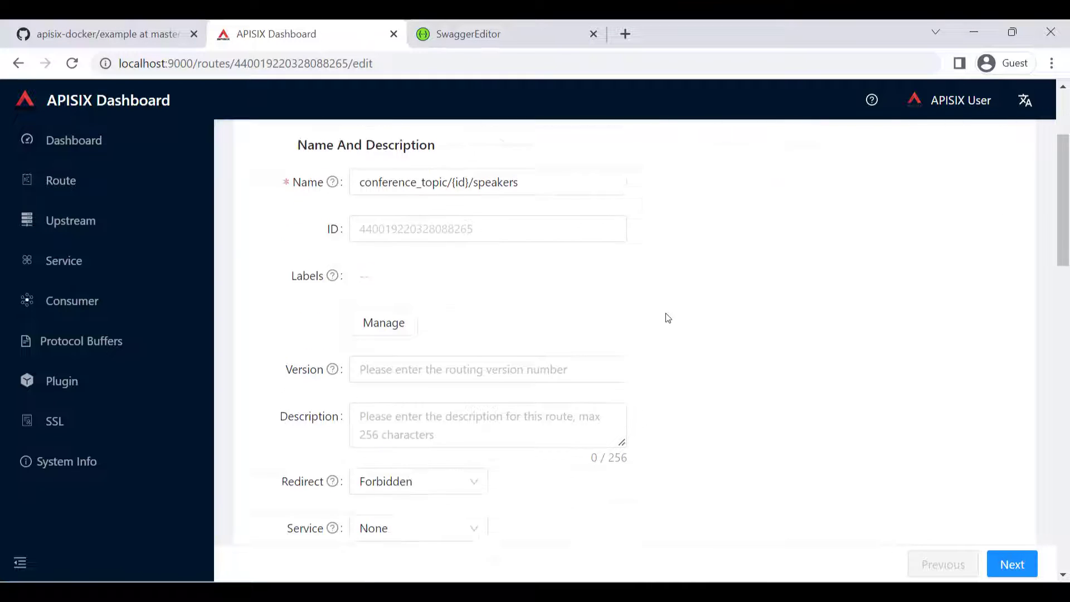
{"action": "scroll", "coordinate": [669, 319], "scroll_direction": "down", "scroll_amount": 4}
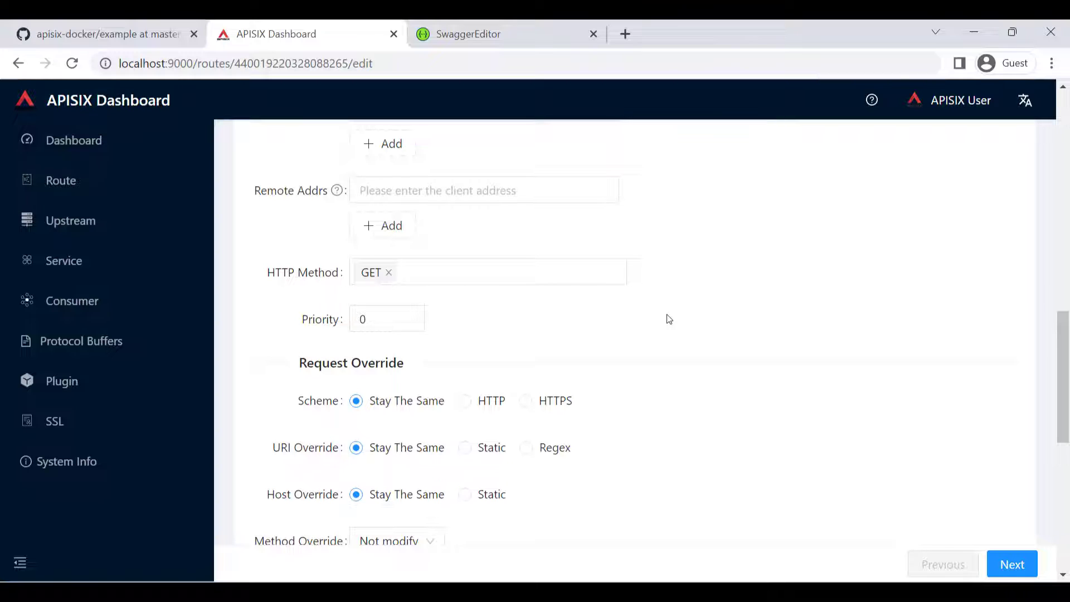
{"action": "left_click", "coordinate": [124, 185]}
- Publish the conference_topic/{id}/speakers route from the route list
{"action": "scroll", "coordinate": [710, 306], "scroll_direction": "up", "scroll_amount": 9}
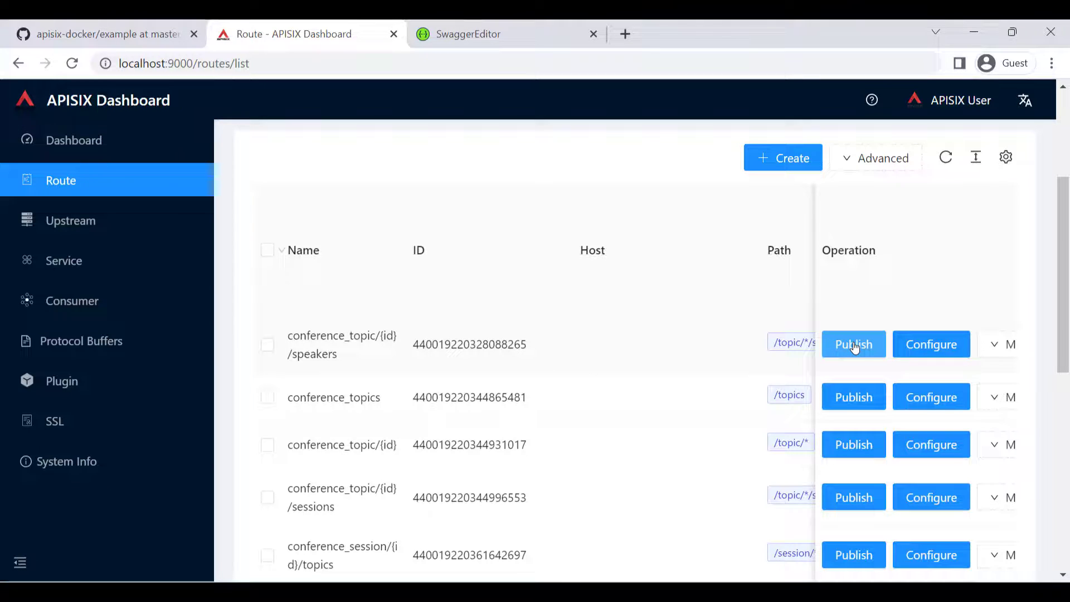
{"action": "left_click", "coordinate": [854, 344]}
{"action": "left_click", "coordinate": [853, 344]}
- View the raw data of the conference_sessions route and examine its JSON definition, especially the uris block
{"action": "scroll", "coordinate": [335, 281], "scroll_direction": "down", "scroll_amount": 2}
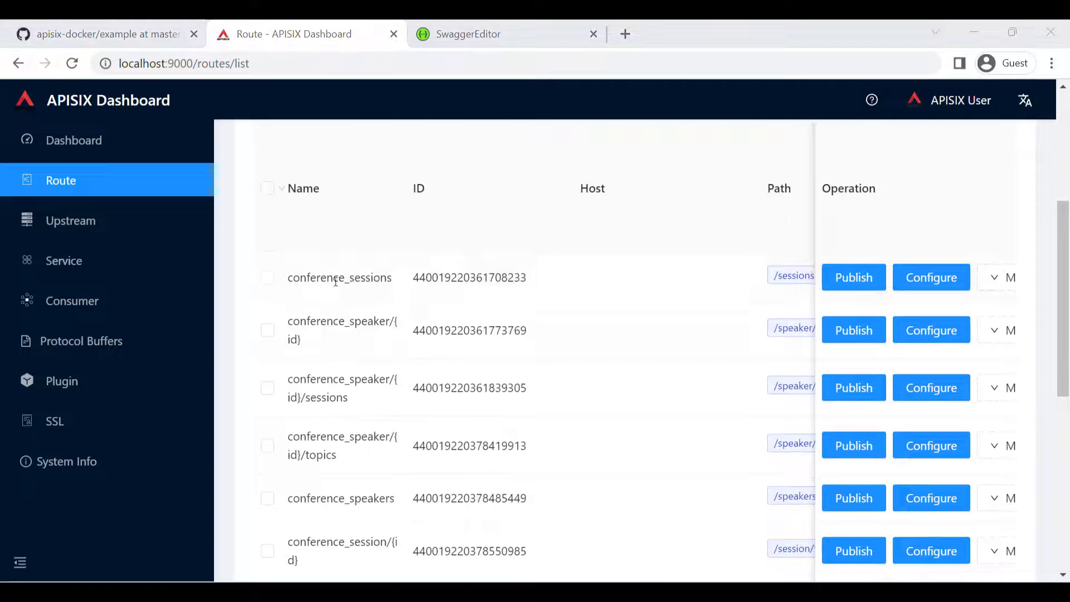
{"action": "mouse_move", "coordinate": [995, 279]}
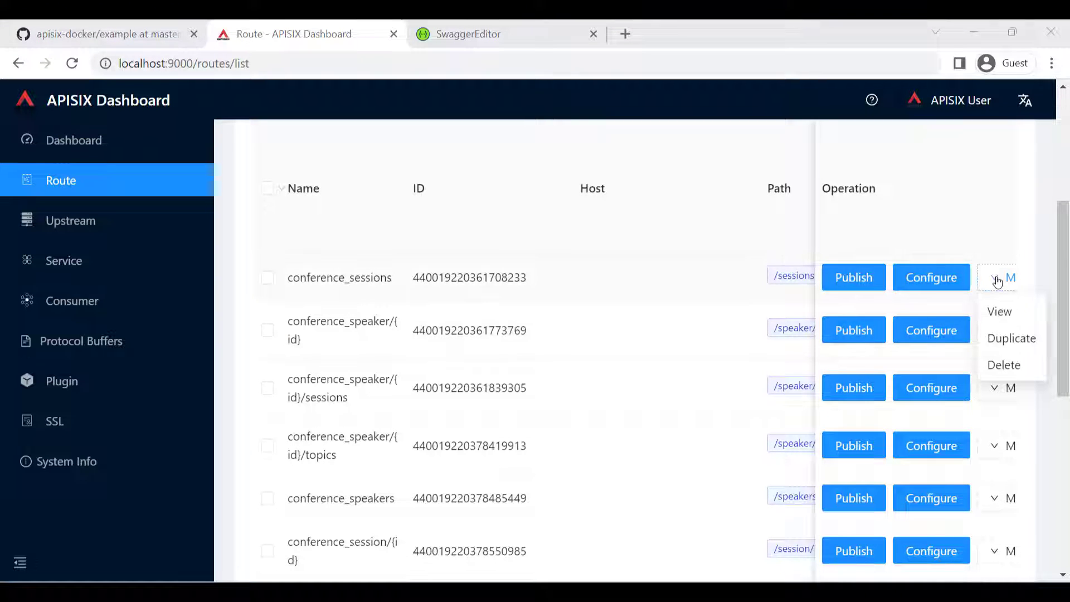
{"action": "left_click", "coordinate": [997, 312]}
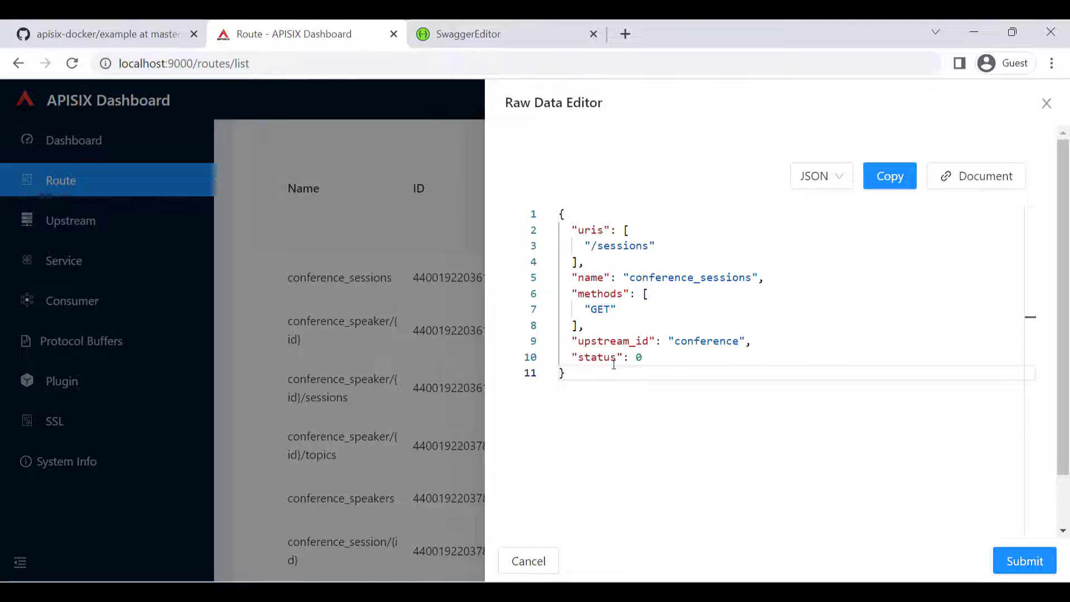
{"action": "left_click_drag", "start_coordinate": [575, 369], "coordinate": [563, 204]}
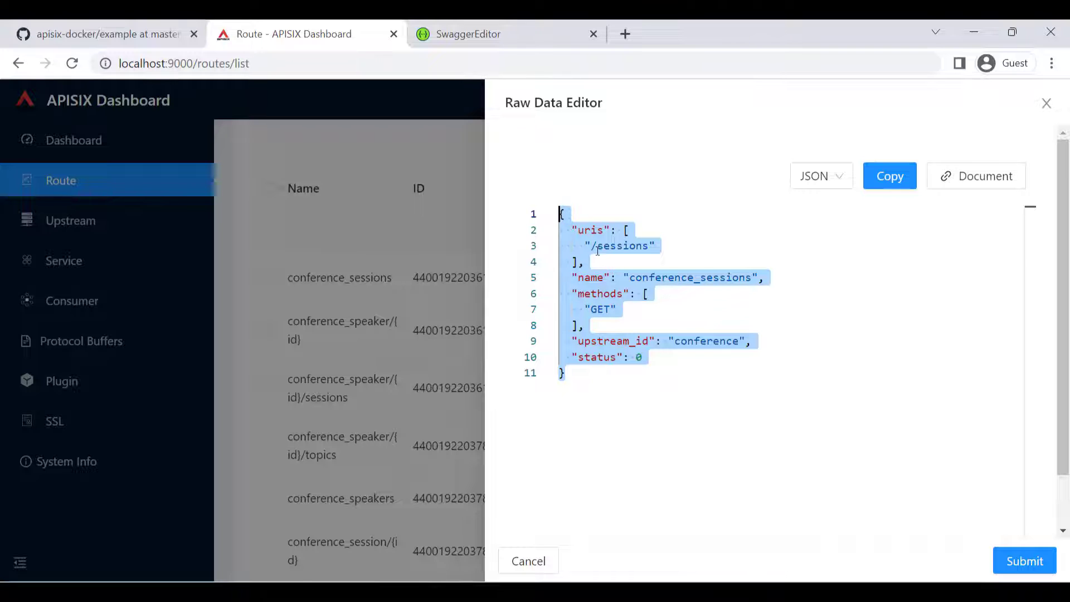
{"action": "left_click_drag", "start_coordinate": [589, 263], "coordinate": [546, 223]}
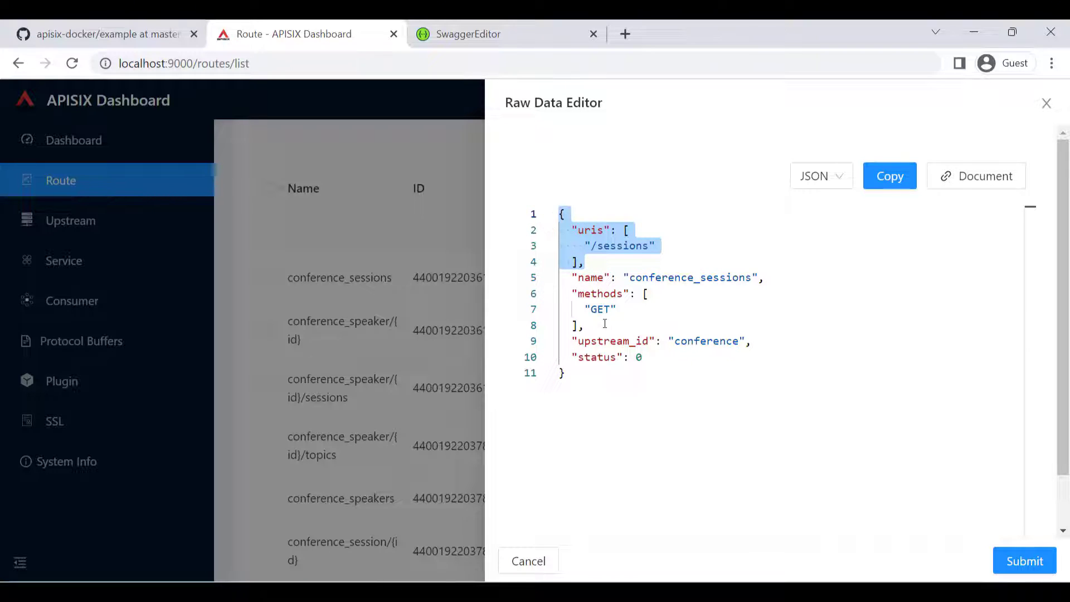
- Examine the methods and upstream_id entries of the conference_sessions definition, close it without submitting, and view the upstream list
{"action": "left_click_drag", "start_coordinate": [584, 325], "coordinate": [542, 298]}
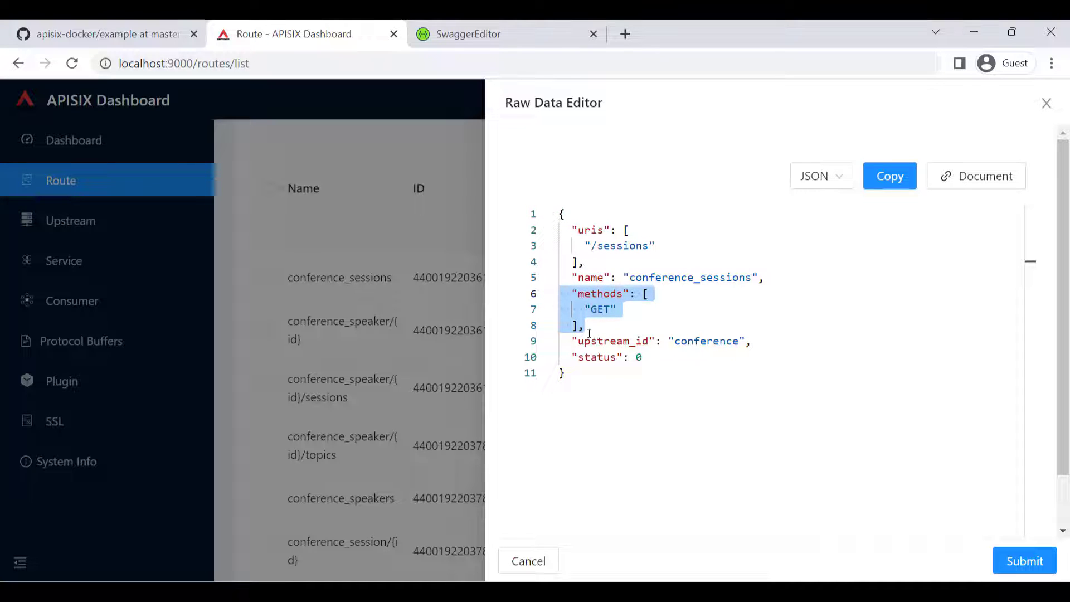
{"action": "left_click_drag", "start_coordinate": [573, 339], "coordinate": [756, 342]}
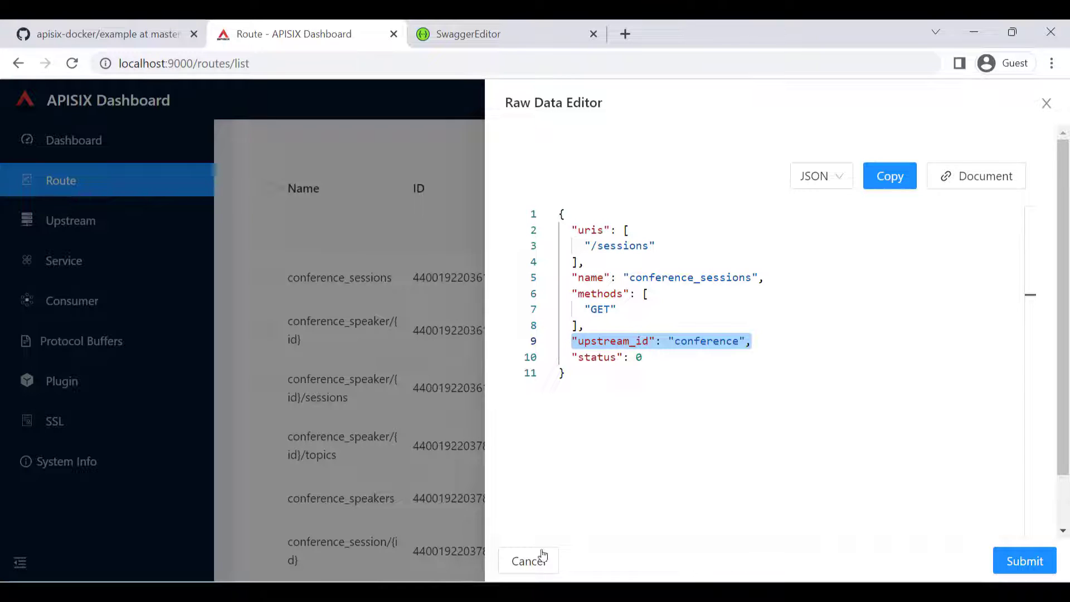
{"action": "left_click", "coordinate": [529, 563]}
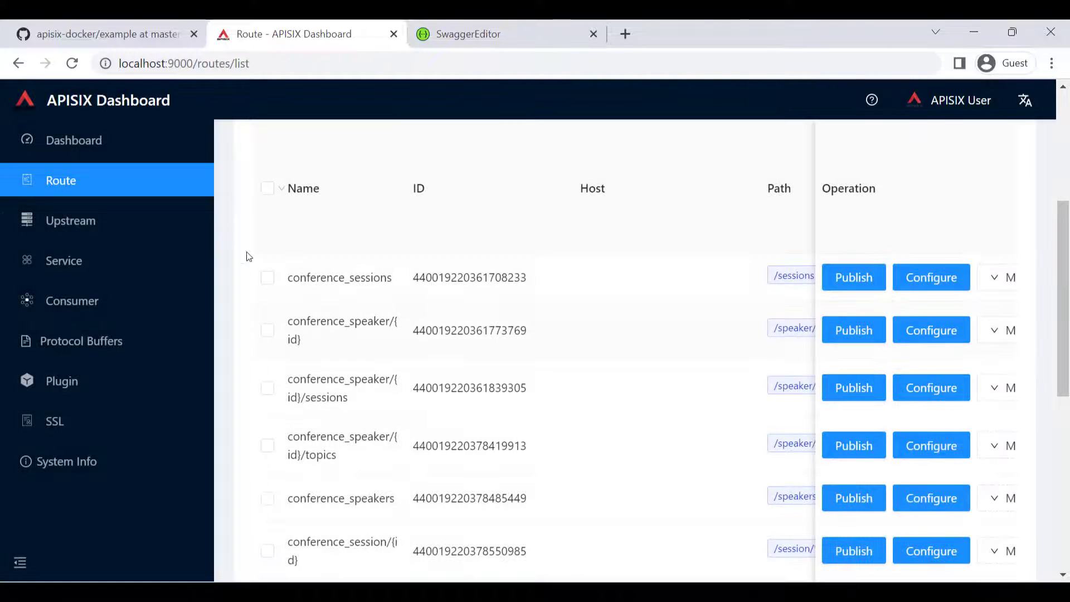
{"action": "left_click", "coordinate": [95, 224]}
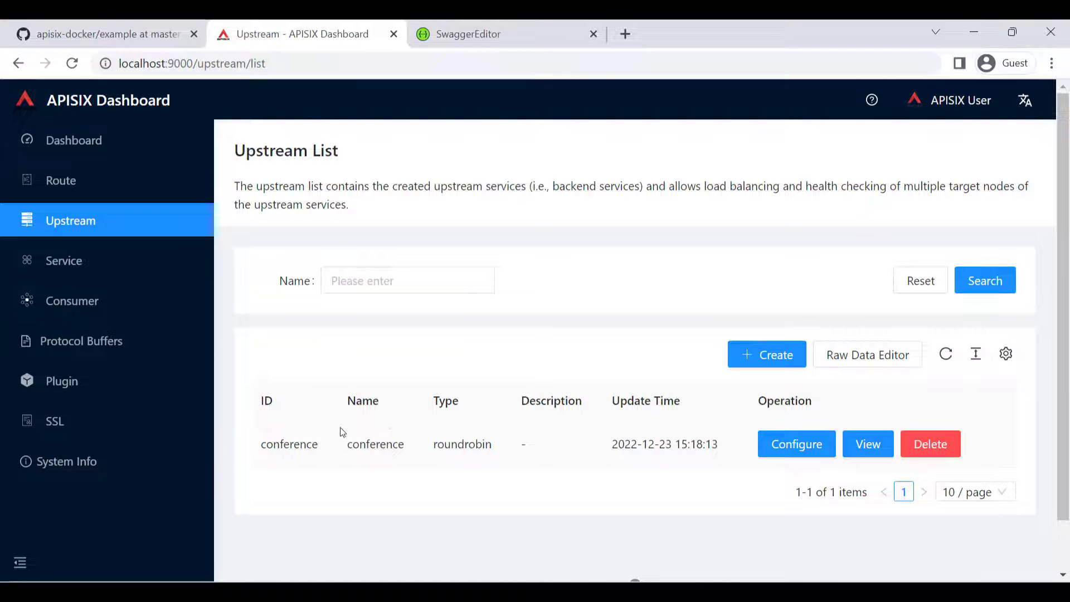
- Export the conference_topic/{id}/speakers, conference_topics and conference_topic/{id} routes to an OpenAPI file in Json format
{"action": "left_click", "coordinate": [106, 184]}
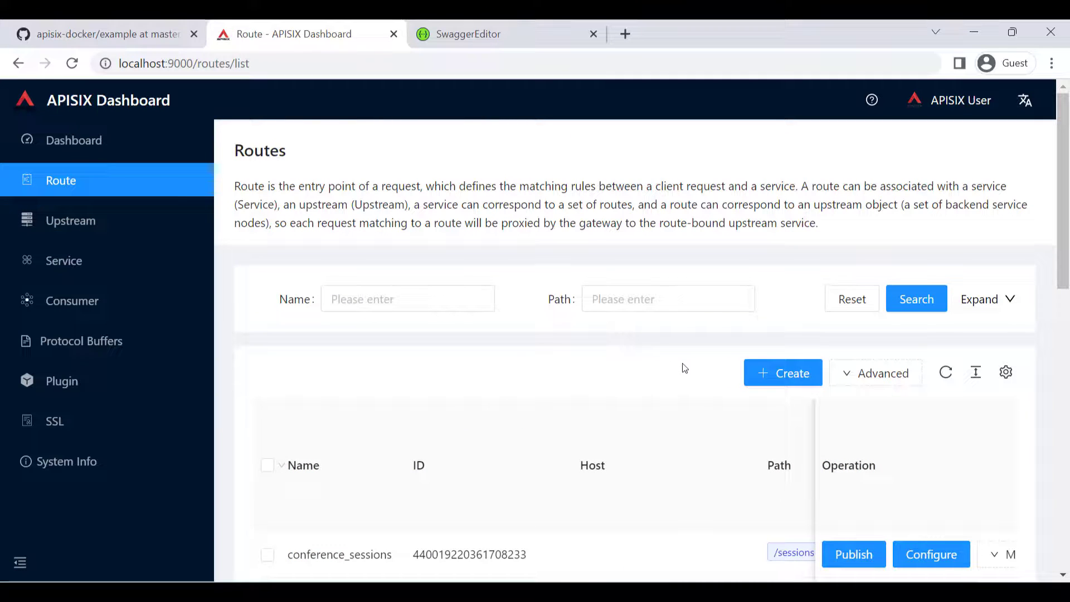
{"action": "scroll", "coordinate": [685, 368], "scroll_direction": "down", "scroll_amount": 3}
{"action": "scroll", "coordinate": [596, 354], "scroll_direction": "down", "scroll_amount": 2}
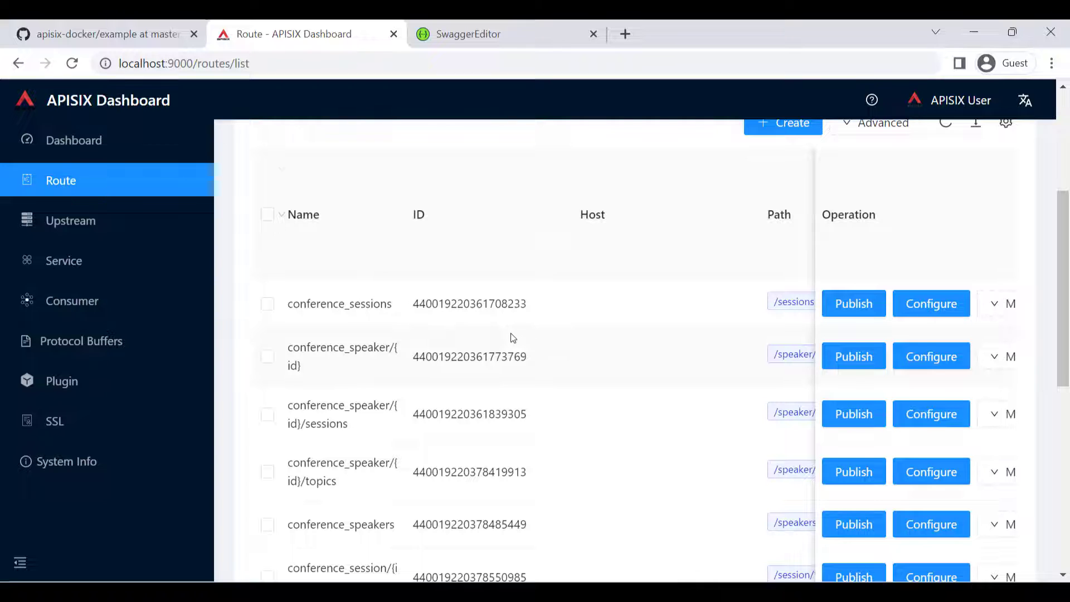
{"action": "scroll", "coordinate": [513, 338], "scroll_direction": "down", "scroll_amount": 4}
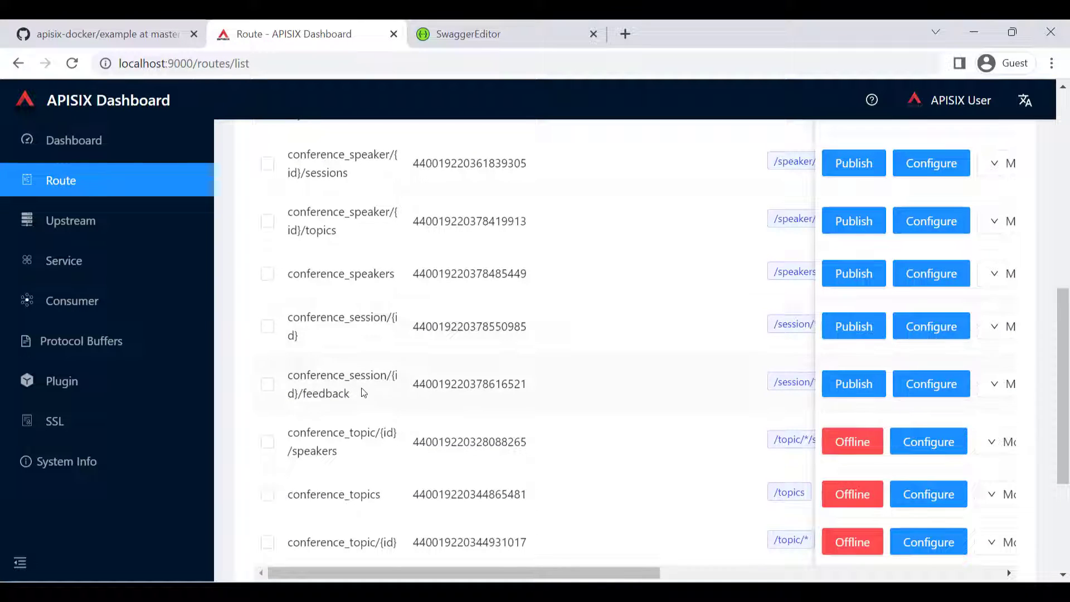
{"action": "scroll", "coordinate": [436, 432], "scroll_direction": "down", "scroll_amount": 3}
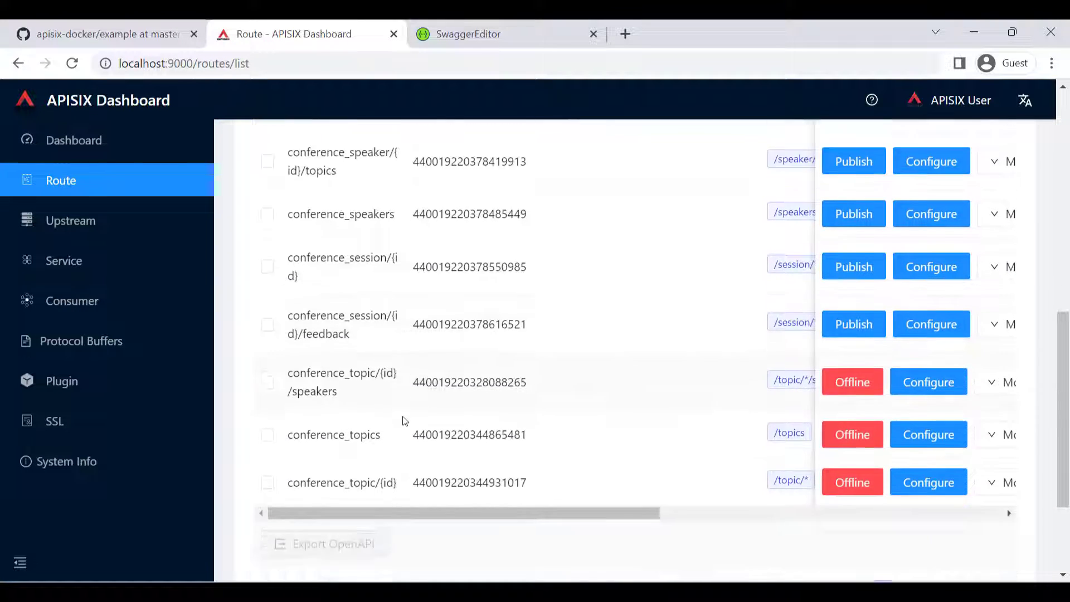
{"action": "left_click", "coordinate": [268, 274]}
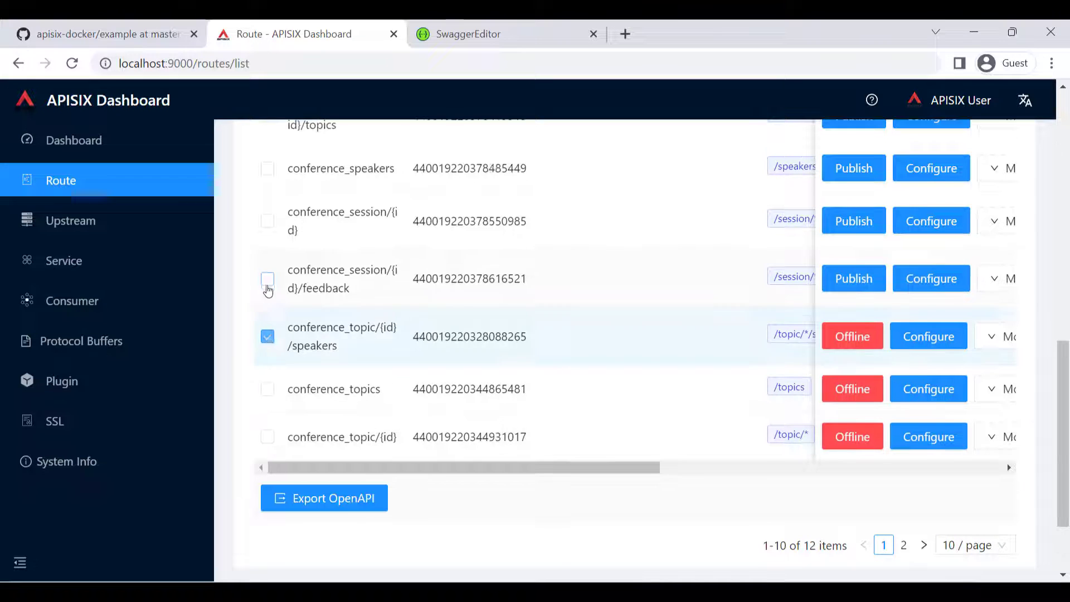
{"action": "left_click", "coordinate": [268, 391]}
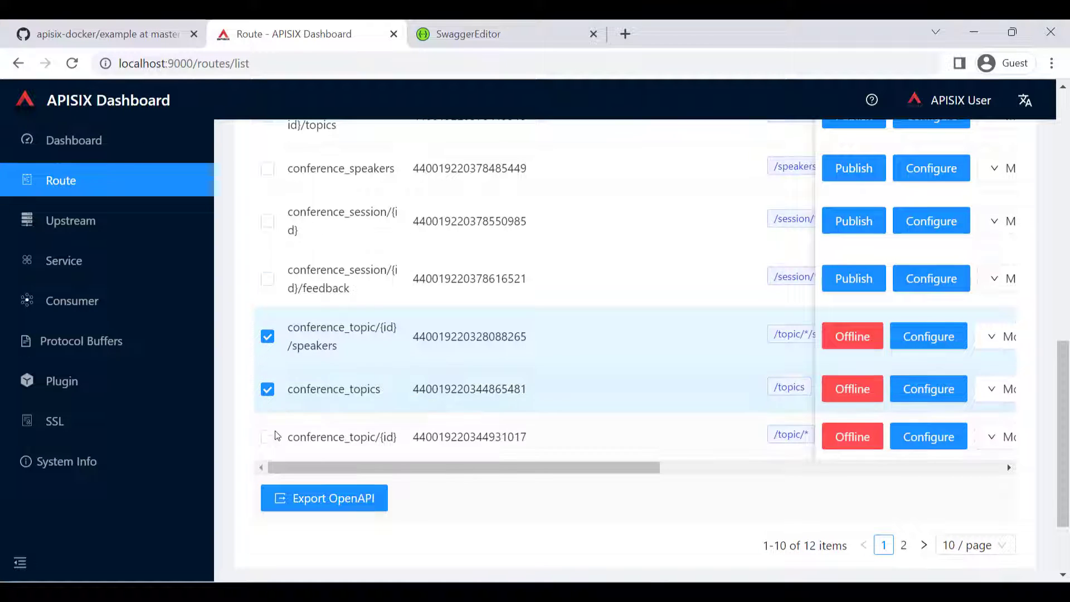
{"action": "left_click", "coordinate": [268, 437]}
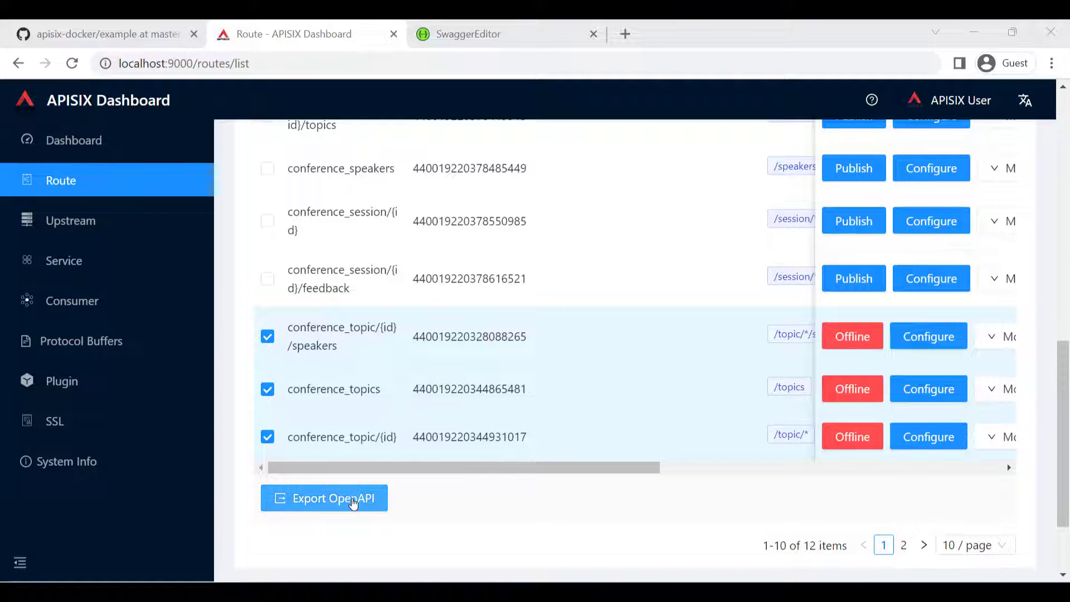
{"action": "left_click", "coordinate": [353, 503]}
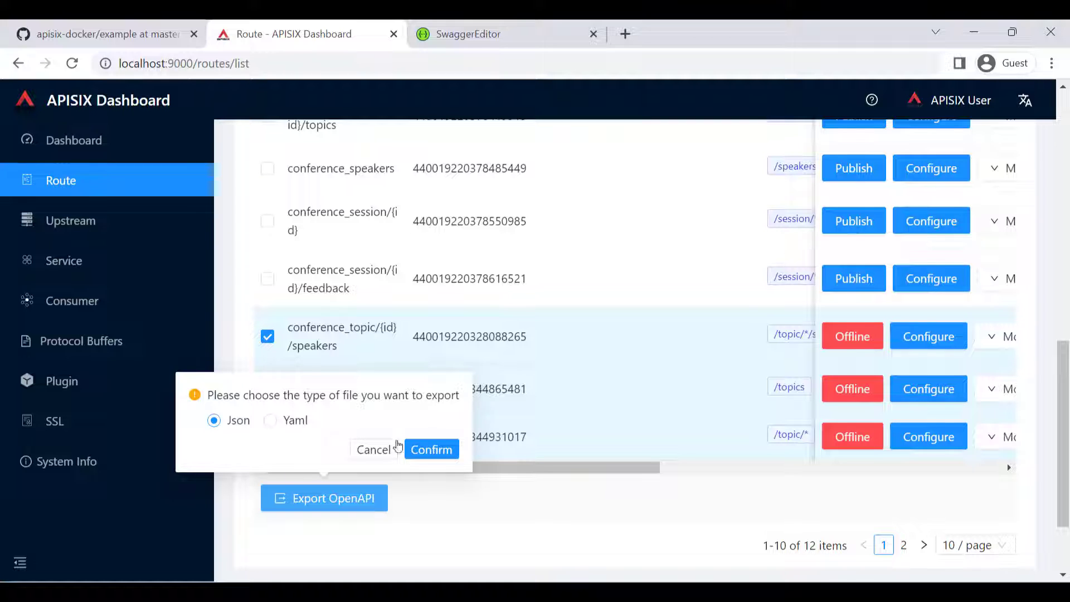
{"action": "left_click", "coordinate": [434, 449]}
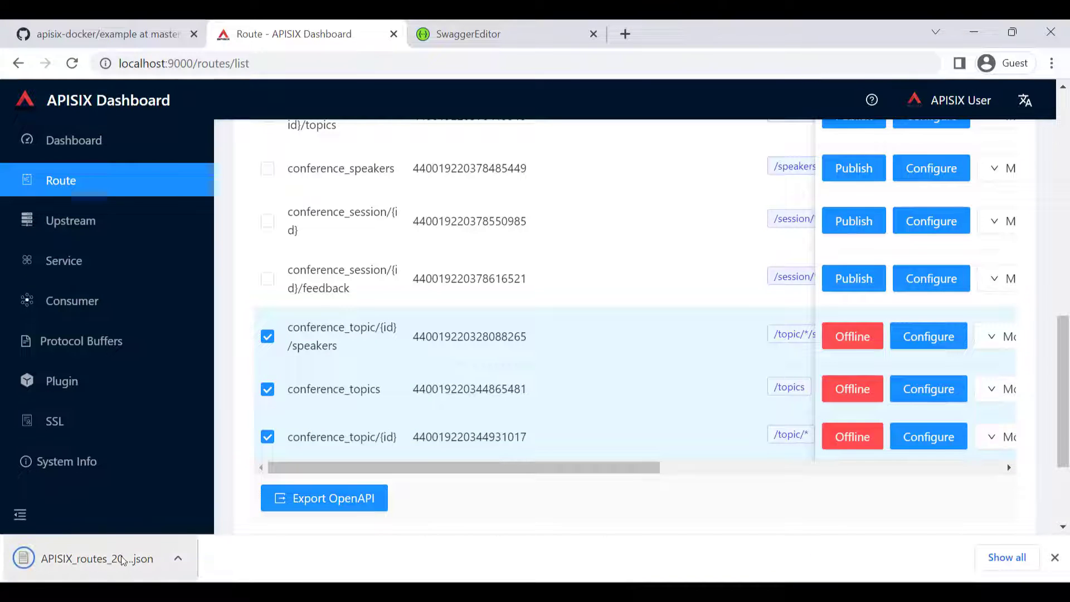
- Open the exported APISIX routes JSON file in Notepad and read through its path, parameter and upstream definitions
{"action": "left_click", "coordinate": [119, 560]}
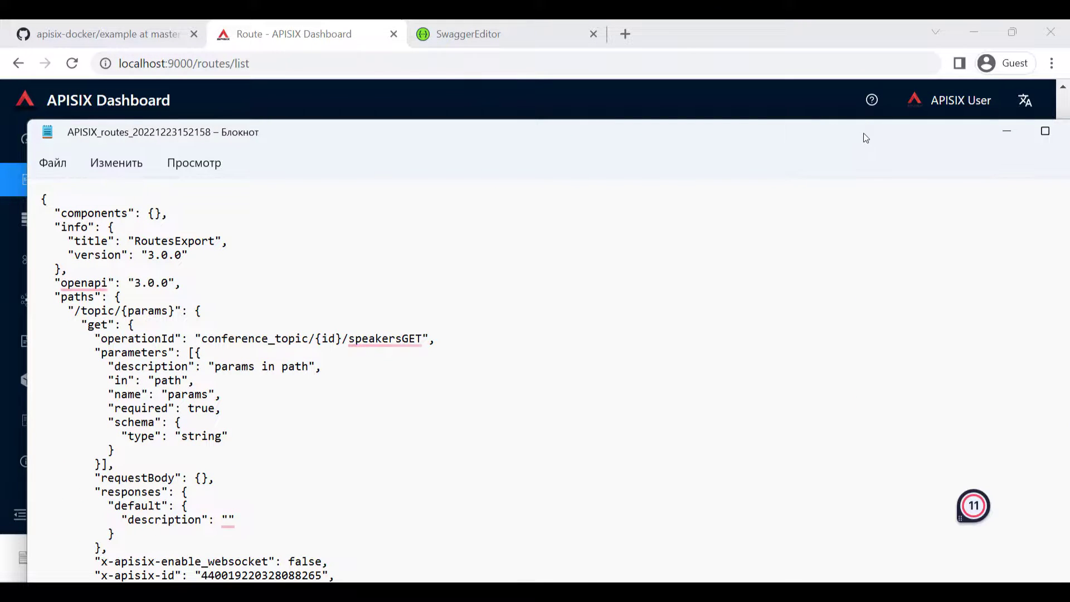
{"action": "double_click", "coordinate": [861, 133]}
{"action": "scroll", "coordinate": [197, 331], "scroll_direction": "down", "scroll_amount": 9}
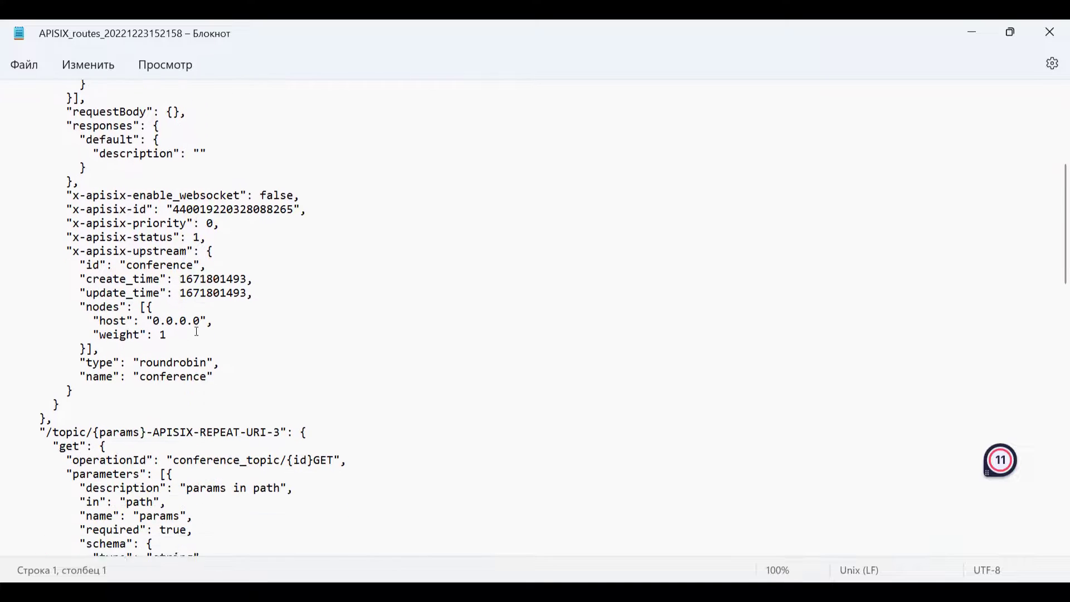
{"action": "scroll", "coordinate": [197, 331], "scroll_direction": "down", "scroll_amount": 10}
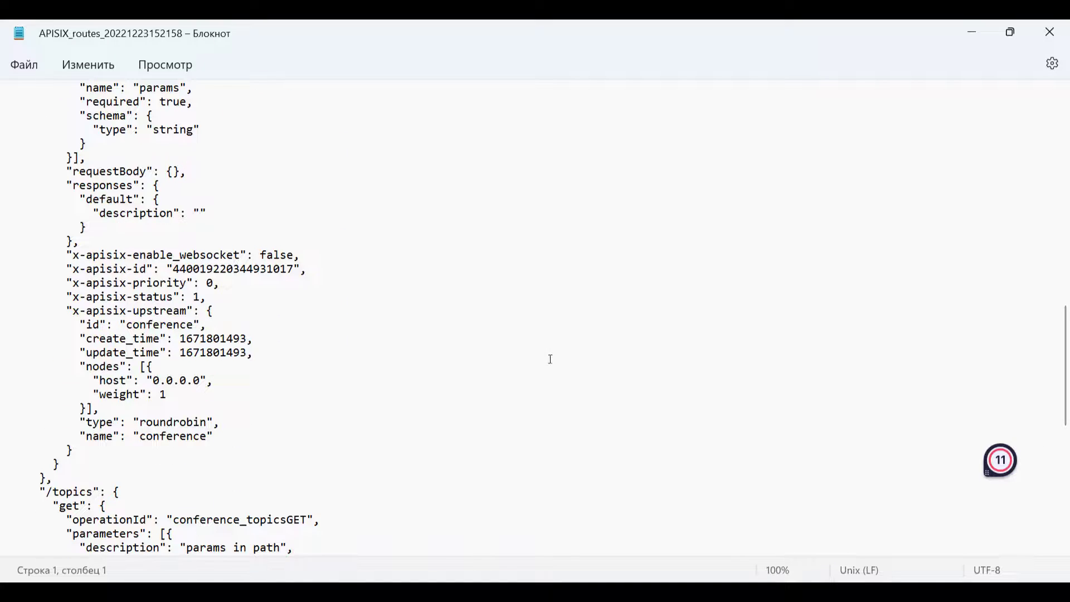
{"action": "scroll", "coordinate": [550, 358], "scroll_direction": "down", "scroll_amount": 10}
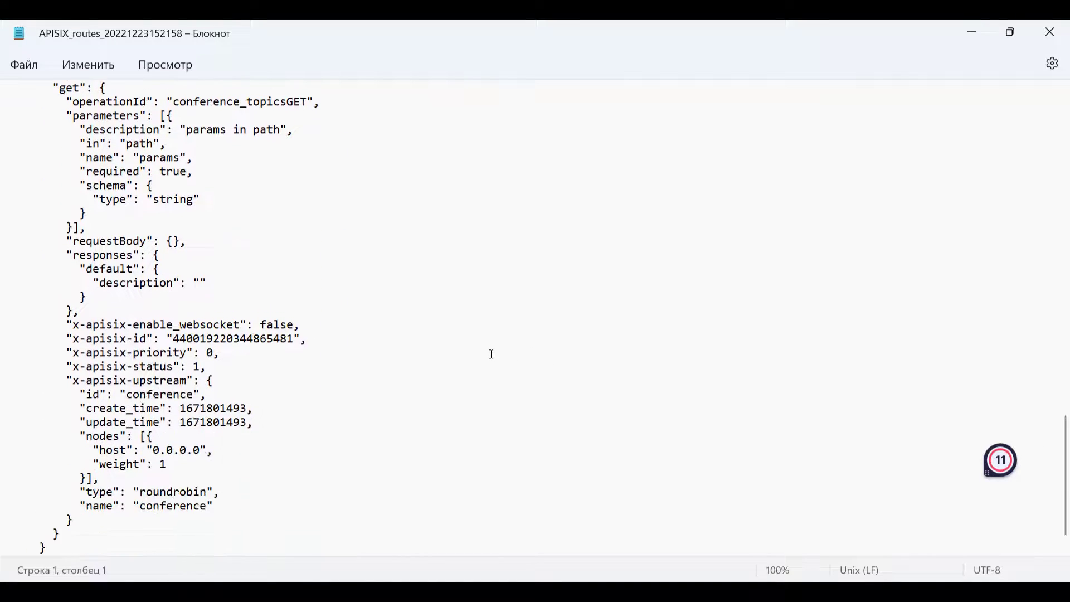
{"action": "scroll", "coordinate": [490, 354], "scroll_direction": "up", "scroll_amount": 20}
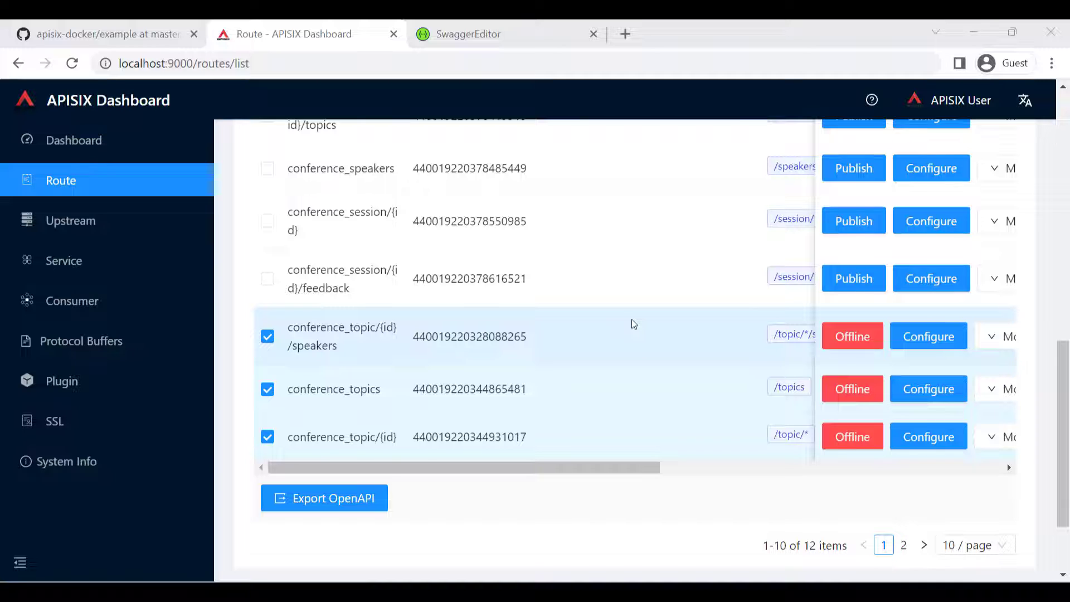
- Batch-delete the three selected topic routes in the APISIX Dashboard and check the remaining routes in the list
{"action": "scroll", "coordinate": [634, 323], "scroll_direction": "up", "scroll_amount": 2}
{"action": "scroll", "coordinate": [634, 323], "scroll_direction": "up", "scroll_amount": 5}
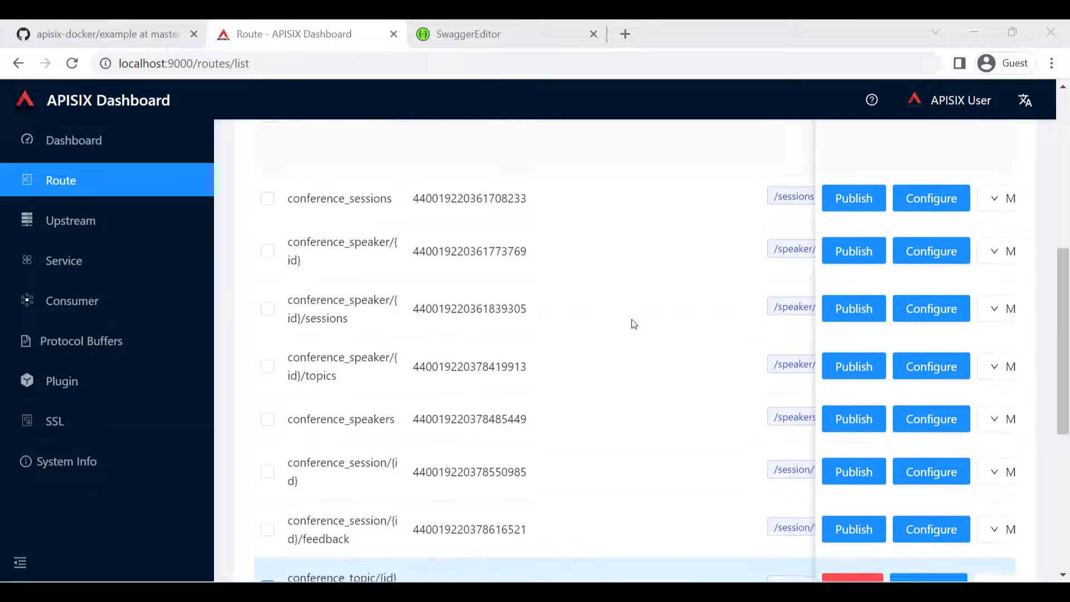
{"action": "scroll", "coordinate": [633, 323], "scroll_direction": "up", "scroll_amount": 2}
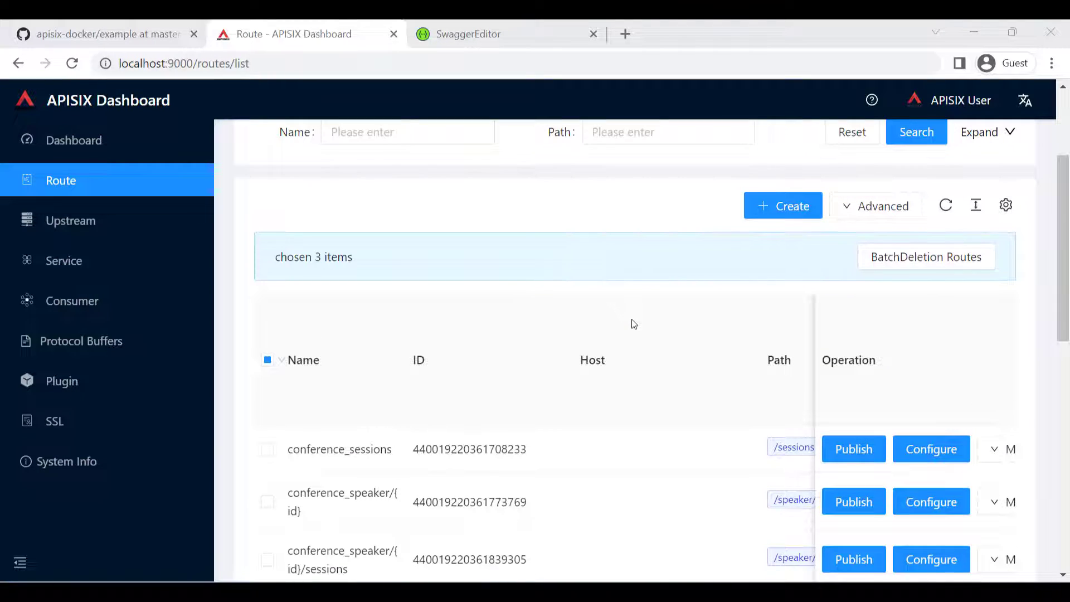
{"action": "scroll", "coordinate": [628, 324], "scroll_direction": "down", "scroll_amount": 5}
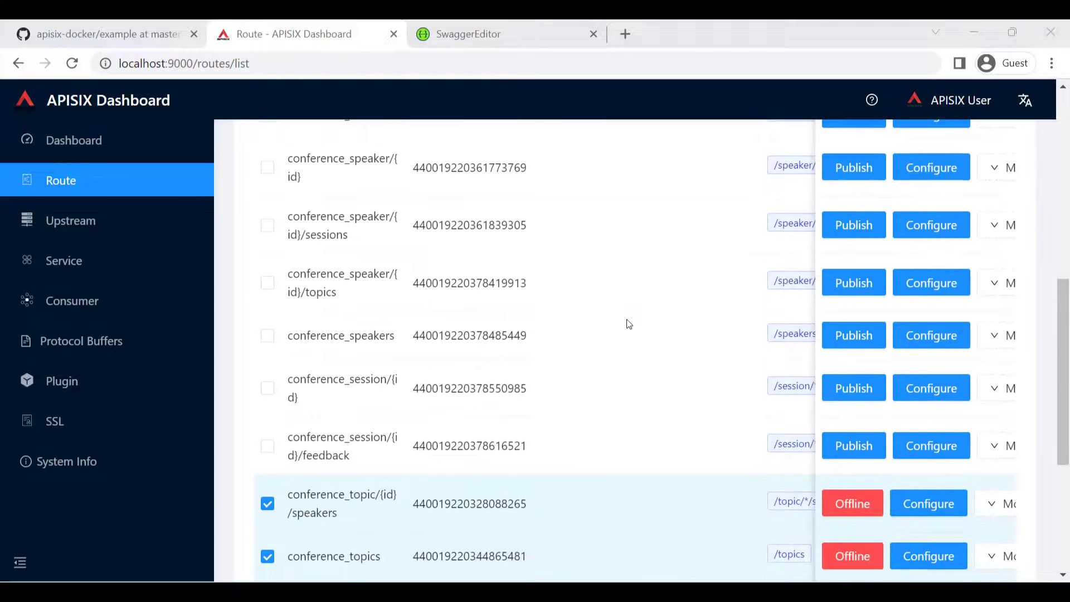
{"action": "scroll", "coordinate": [622, 324], "scroll_direction": "down", "scroll_amount": 1}
{"action": "scroll", "coordinate": [729, 361], "scroll_direction": "up", "scroll_amount": 6}
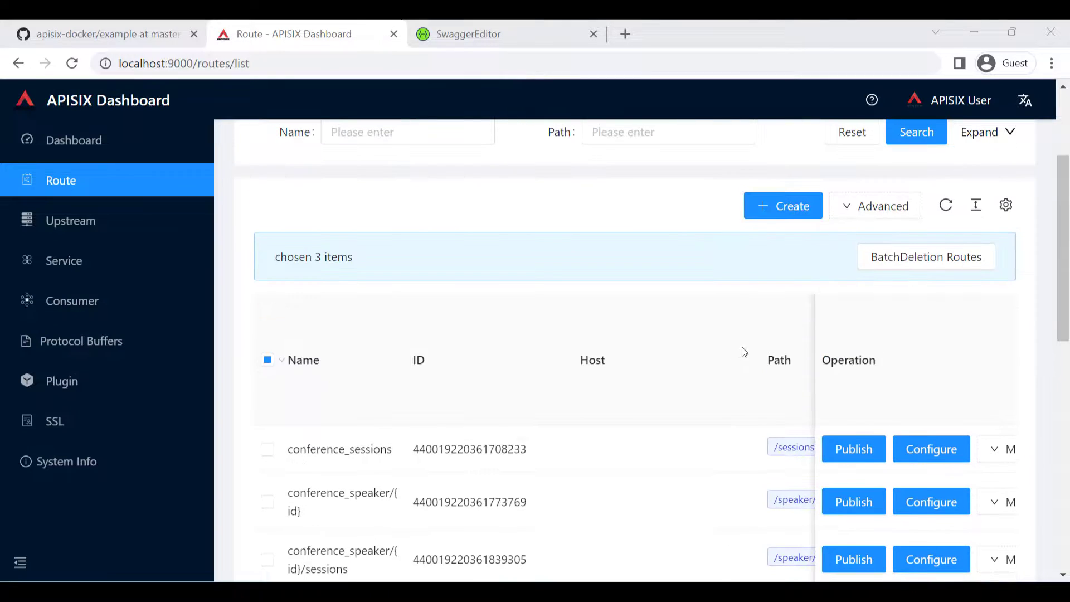
{"action": "left_click", "coordinate": [890, 268]}
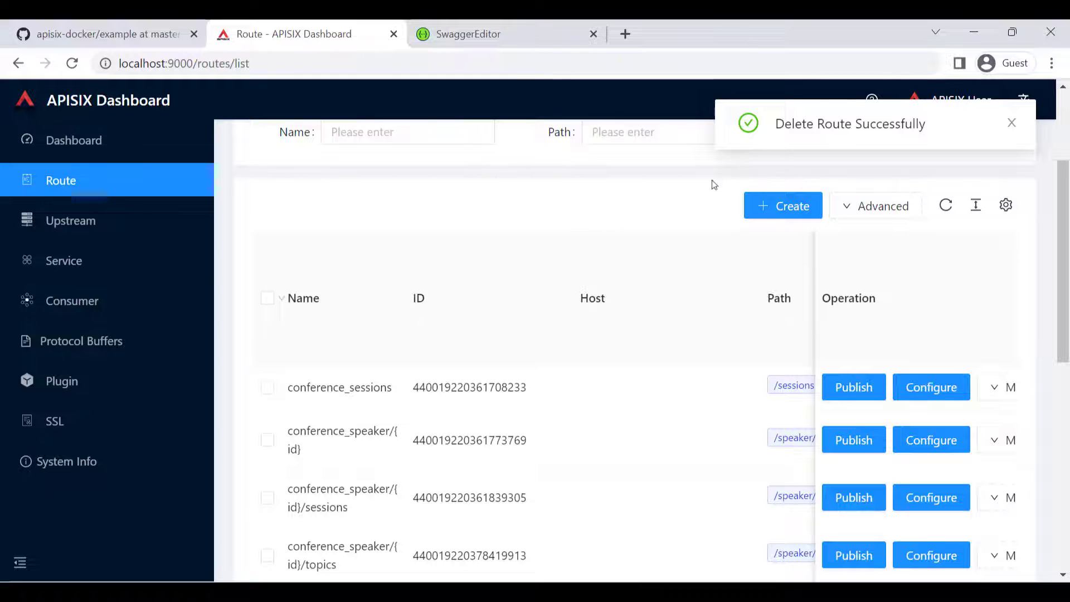
{"action": "scroll", "coordinate": [514, 304], "scroll_direction": "down", "scroll_amount": 5}
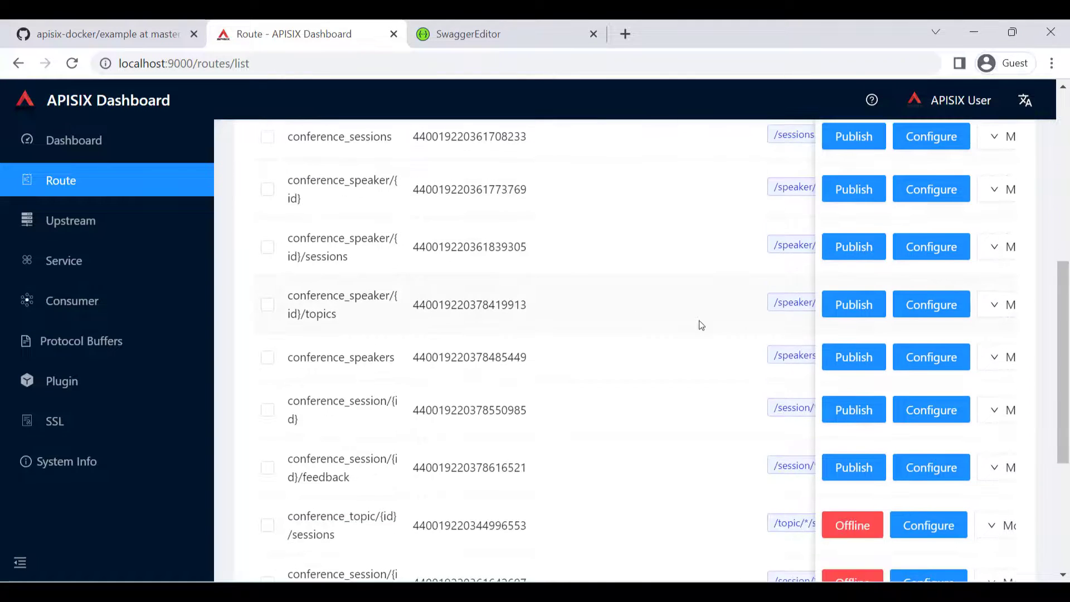
{"action": "scroll", "coordinate": [701, 325], "scroll_direction": "up", "scroll_amount": 3}
{"action": "scroll", "coordinate": [387, 255], "scroll_direction": "up", "scroll_amount": 3}
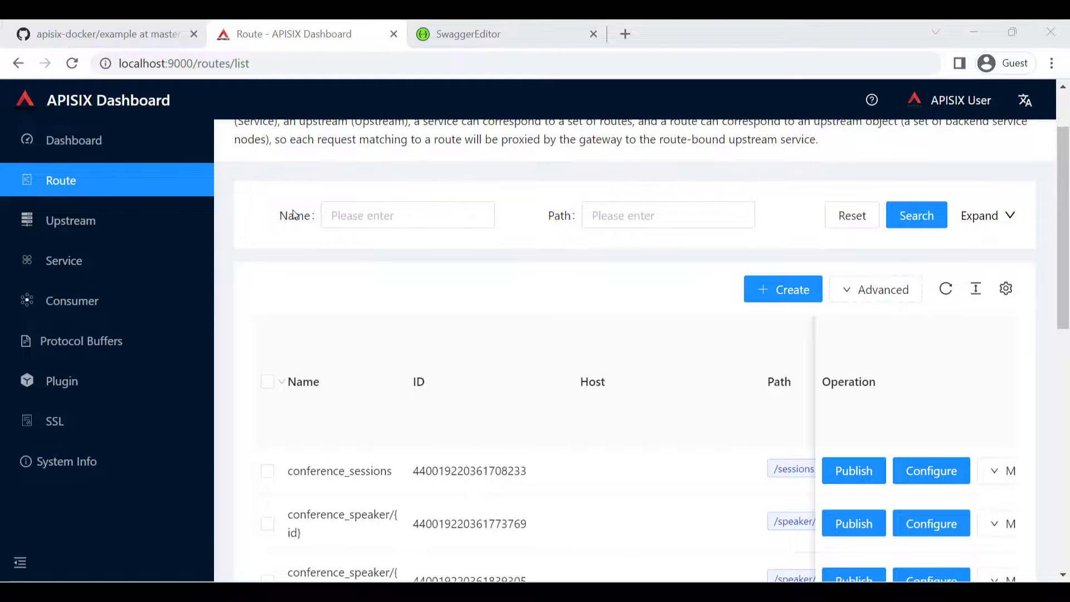
- Search the route list for routes whose path contains "speaker"
{"action": "scroll", "coordinate": [477, 279], "scroll_direction": "down", "scroll_amount": 5}
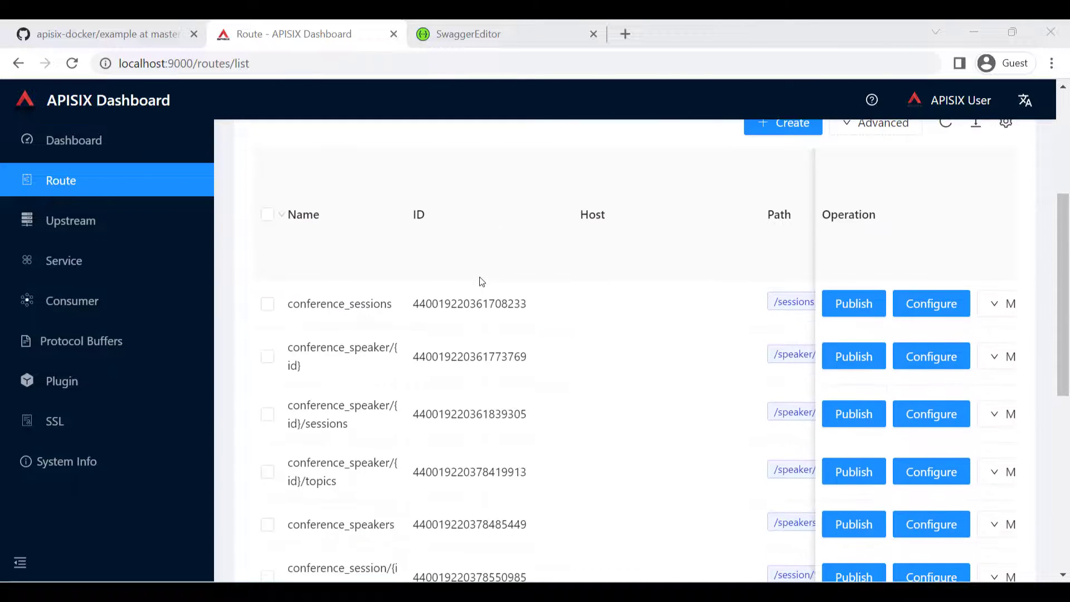
{"action": "scroll", "coordinate": [480, 282], "scroll_direction": "down", "scroll_amount": 3}
{"action": "scroll", "coordinate": [478, 282], "scroll_direction": "up", "scroll_amount": 8}
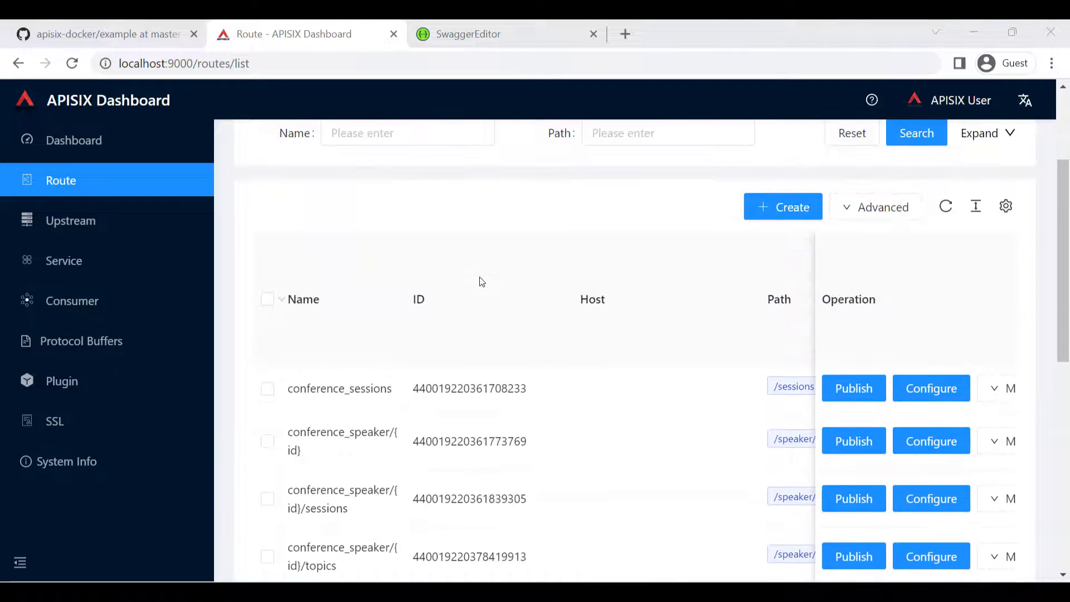
{"action": "left_click", "coordinate": [385, 296]}
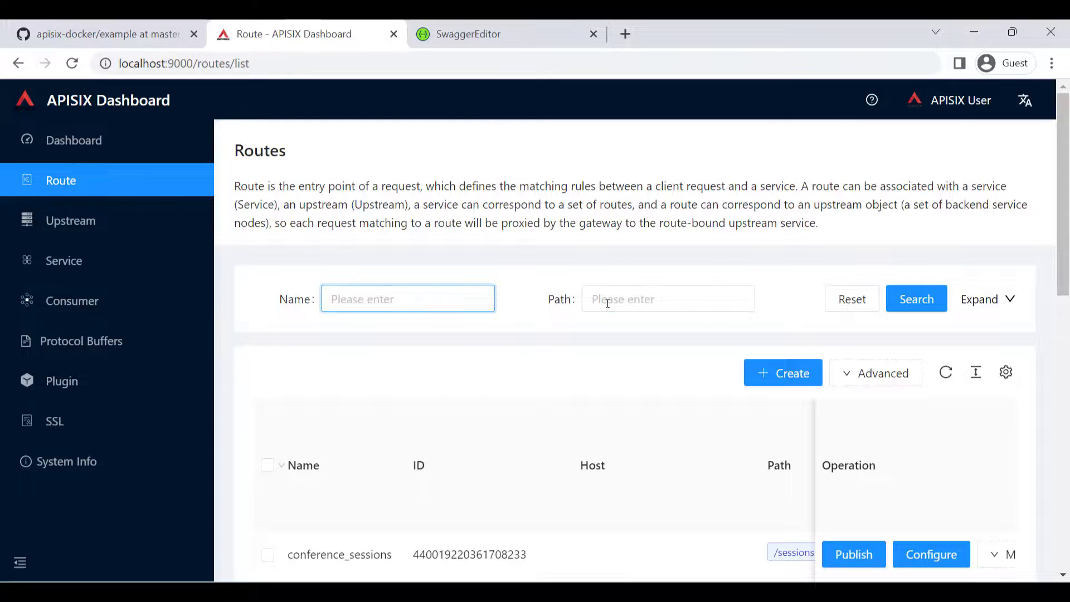
{"action": "left_click", "coordinate": [628, 302]}
{"action": "type", "text": "sp"}
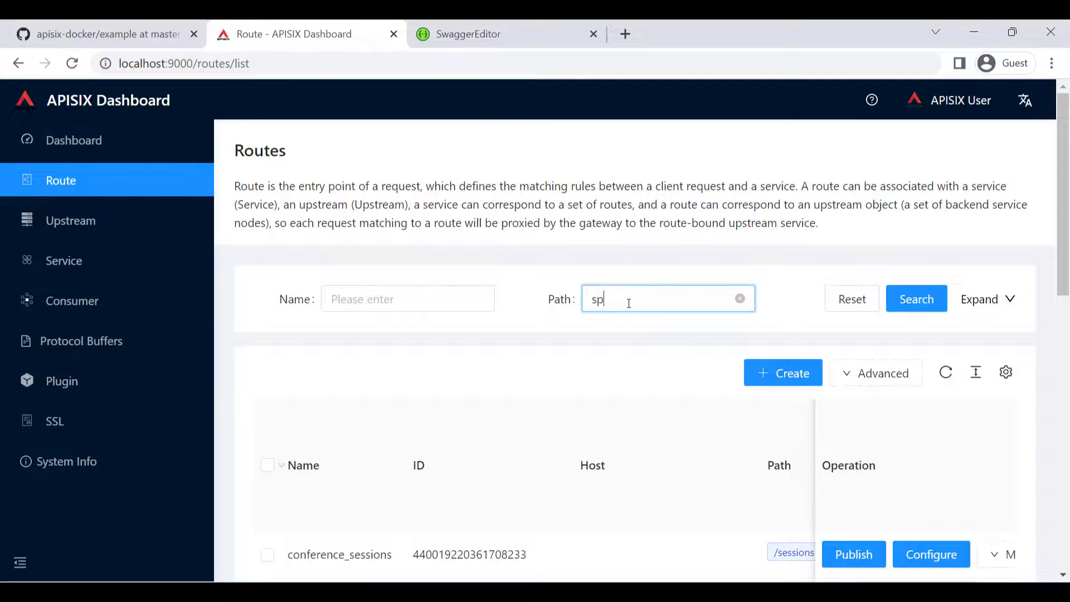
{"action": "type", "text": "eaker"}
{"action": "left_click", "coordinate": [903, 301]}
{"action": "scroll", "coordinate": [589, 370], "scroll_direction": "down", "scroll_amount": 5}
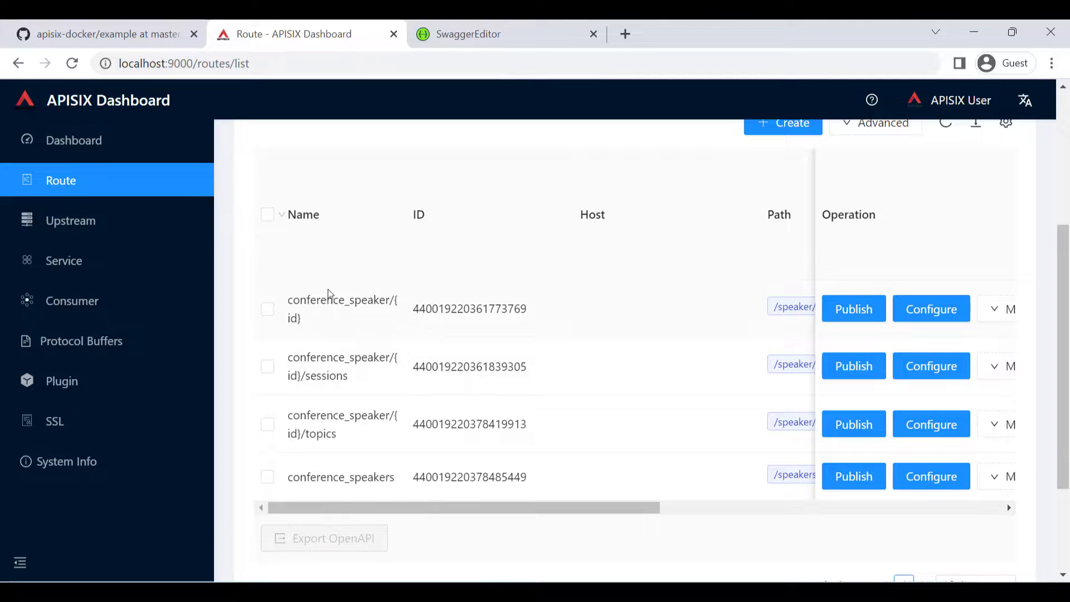
- Look over the names and paths of the routes in the filtered speaker list
{"action": "left_click_drag", "start_coordinate": [290, 301], "coordinate": [400, 468]}
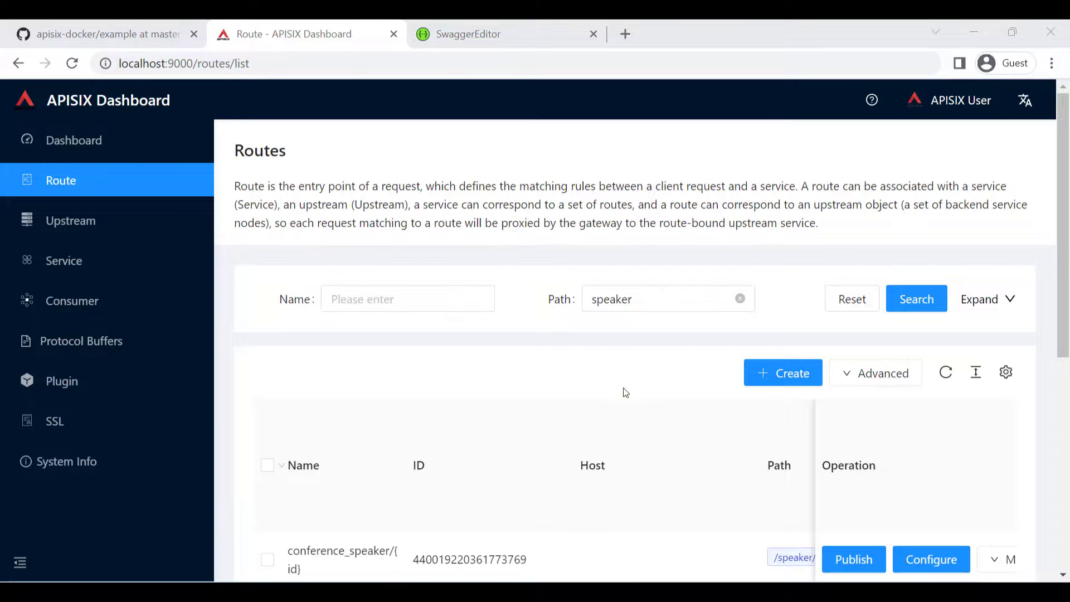
{"action": "scroll", "coordinate": [669, 419], "scroll_direction": "down", "scroll_amount": 5}
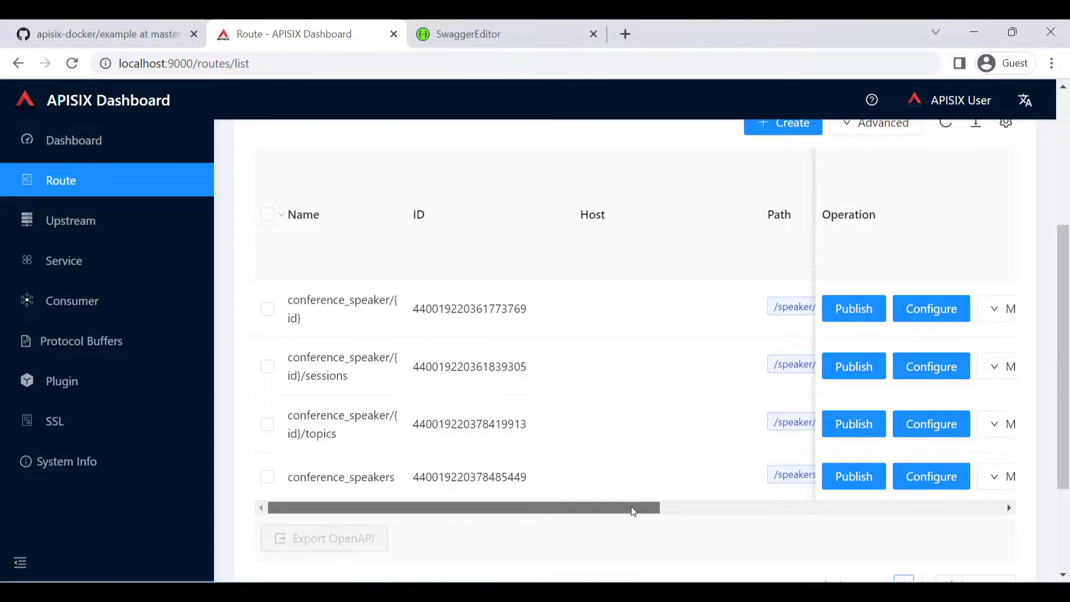
{"action": "mouse_move", "coordinate": [630, 505]}
{"action": "left_mouse_down"}
{"action": "mouse_move", "coordinate": [771, 500]}
{"action": "mouse_move", "coordinate": [611, 500]}
{"action": "left_mouse_up"}
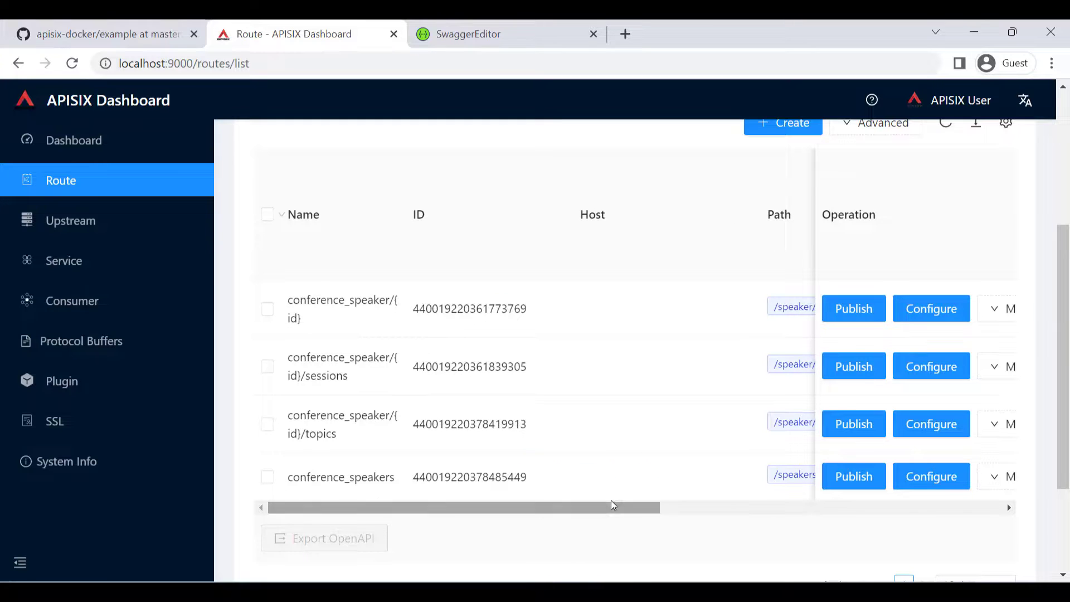
{"action": "scroll", "coordinate": [545, 435], "scroll_direction": "up", "scroll_amount": 3}
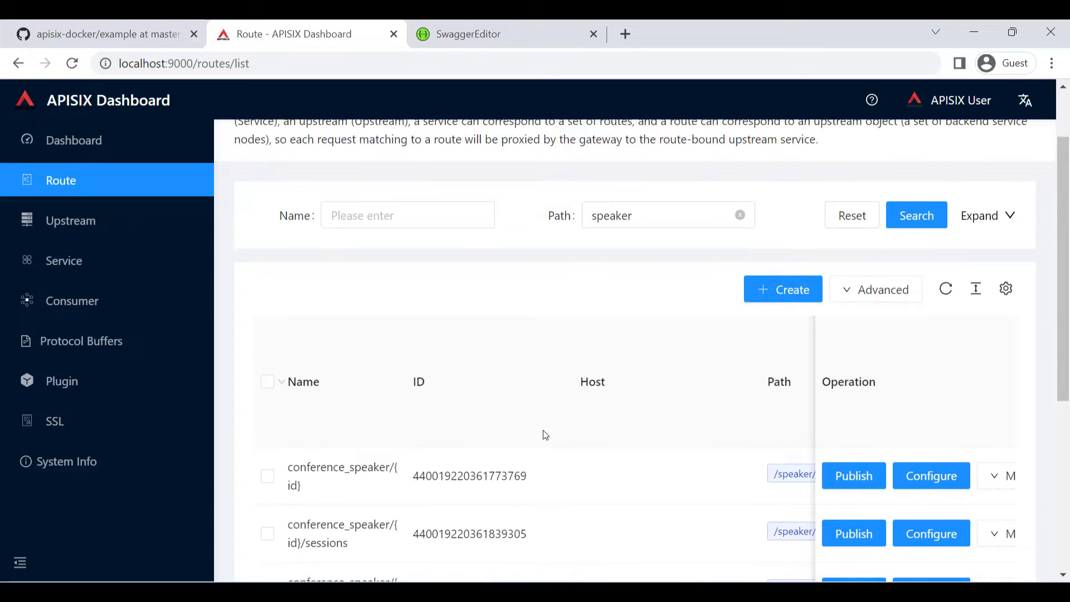